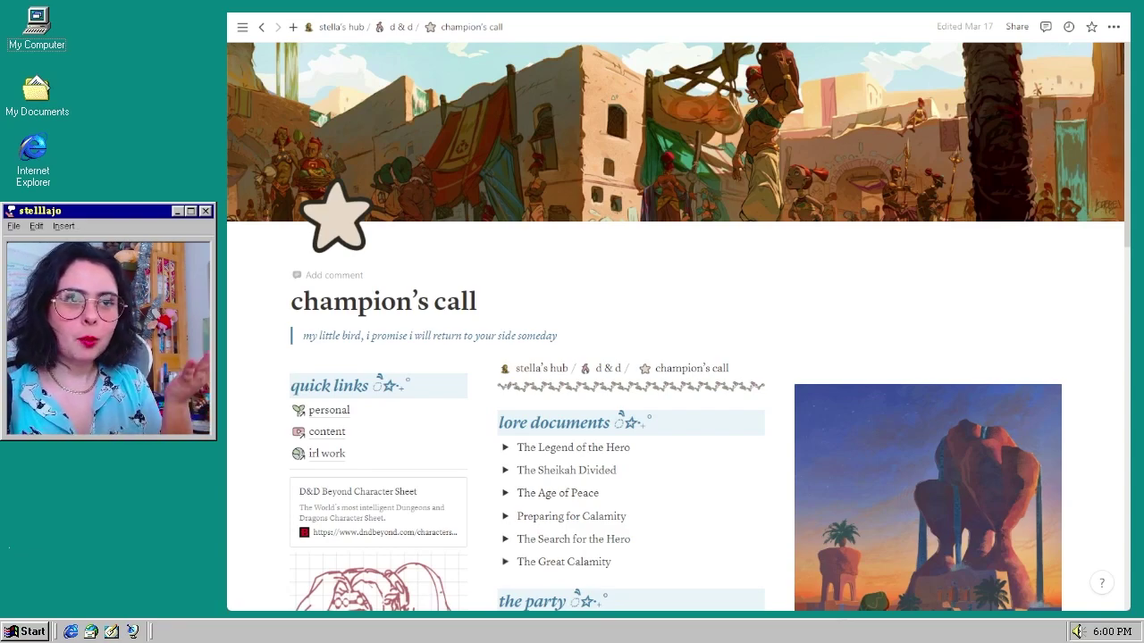
scroll(679, 327, "down", 2)
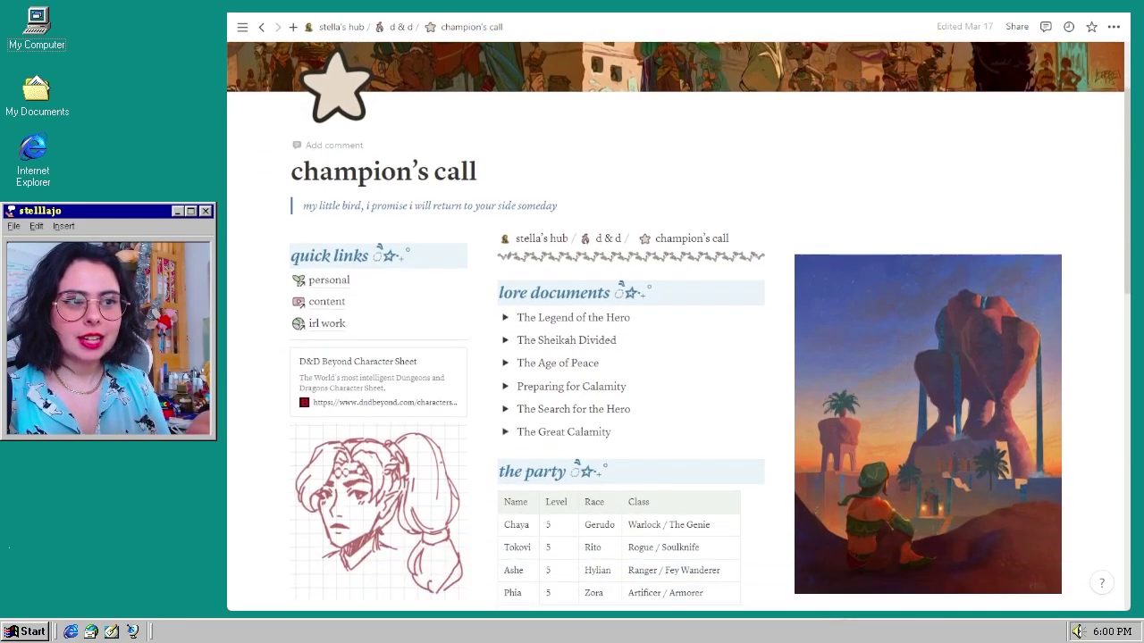
scroll(679, 326, "up", 2)
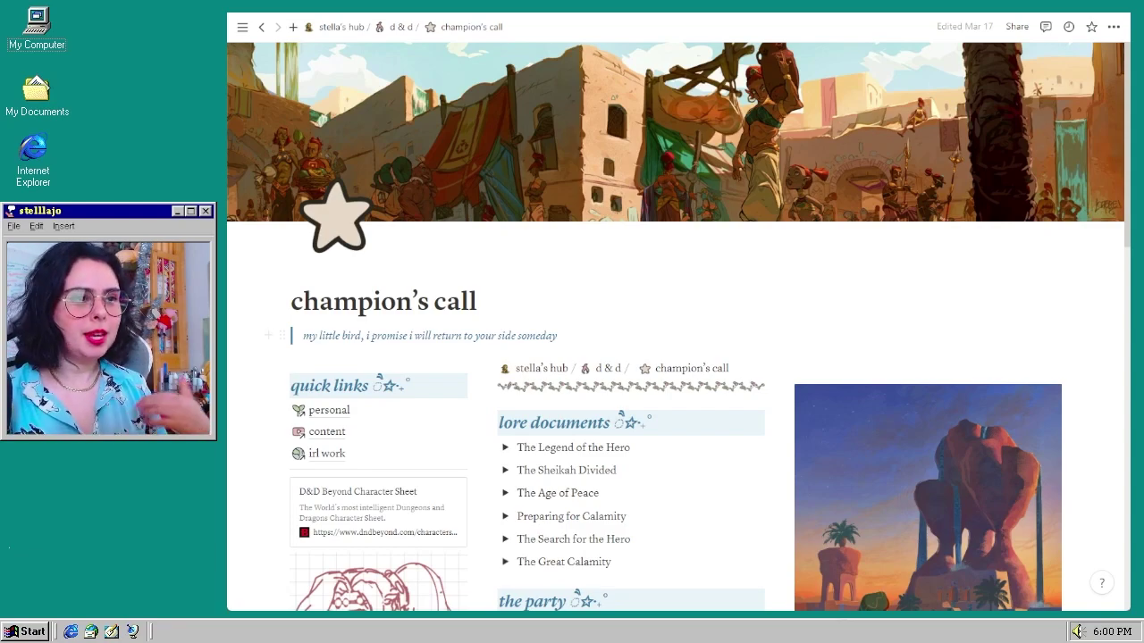
scroll(679, 357, "down", 3)
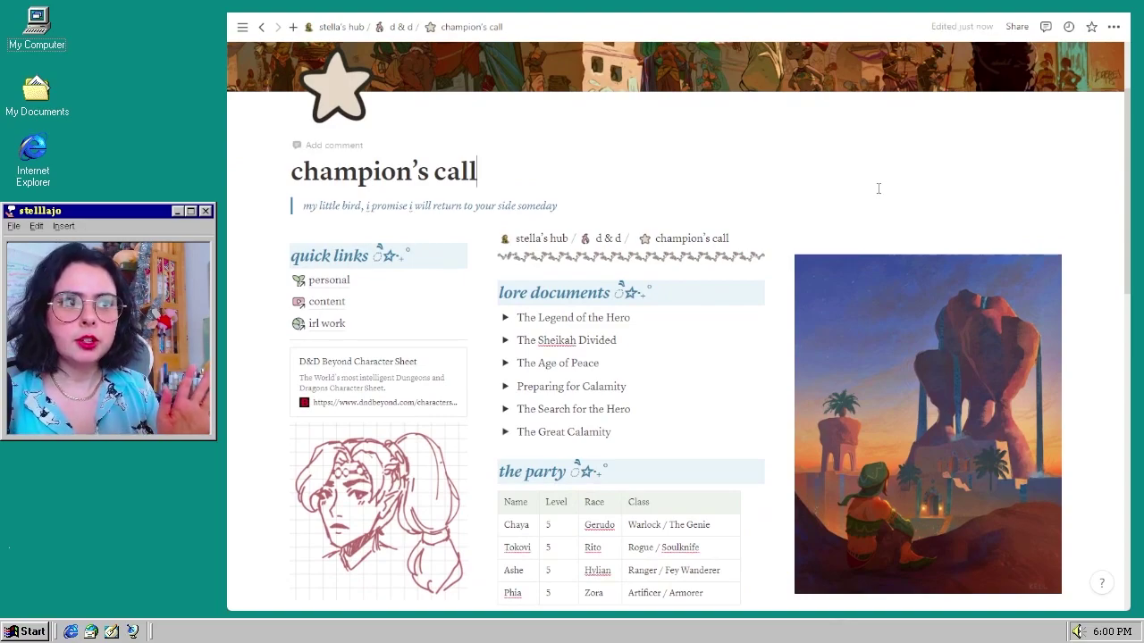
left_click(891, 238)
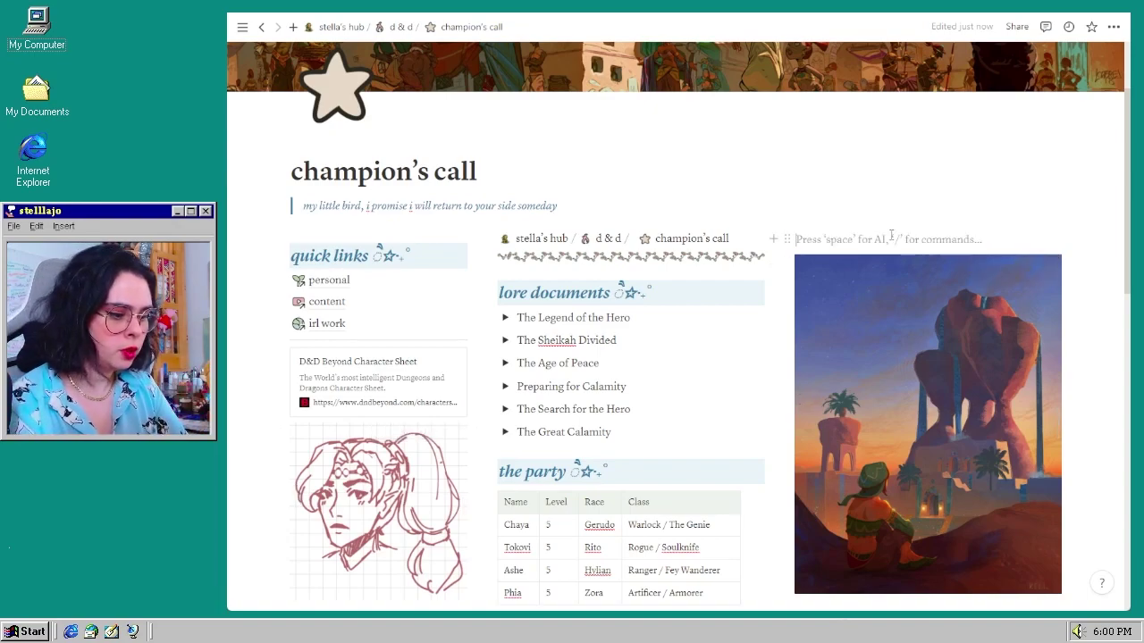
type("/colu")
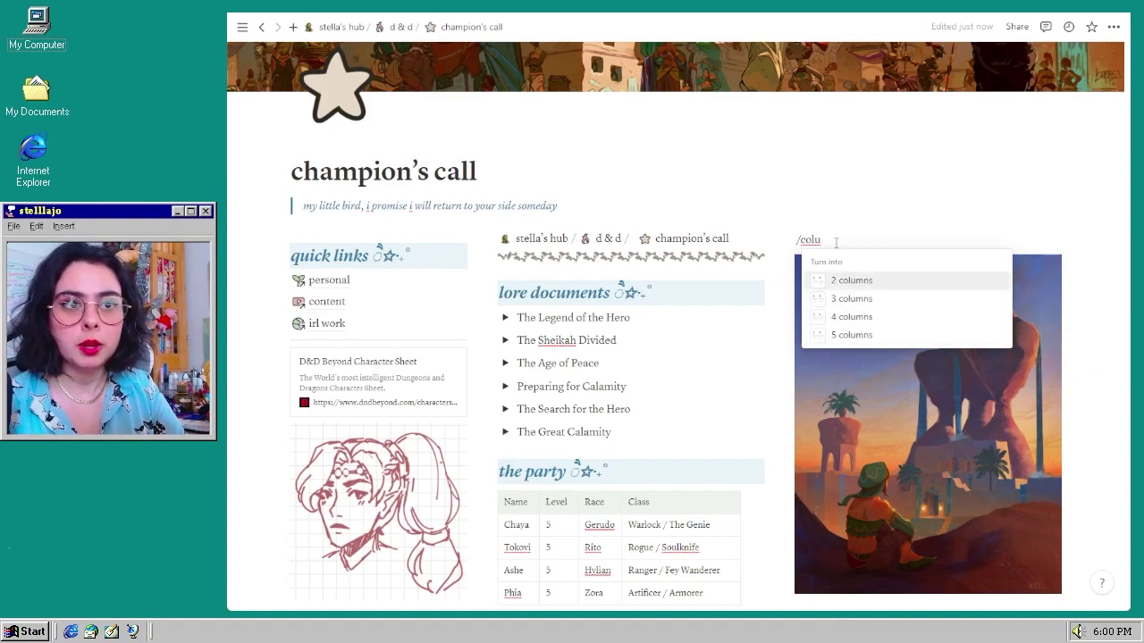
key("ctrl+z")
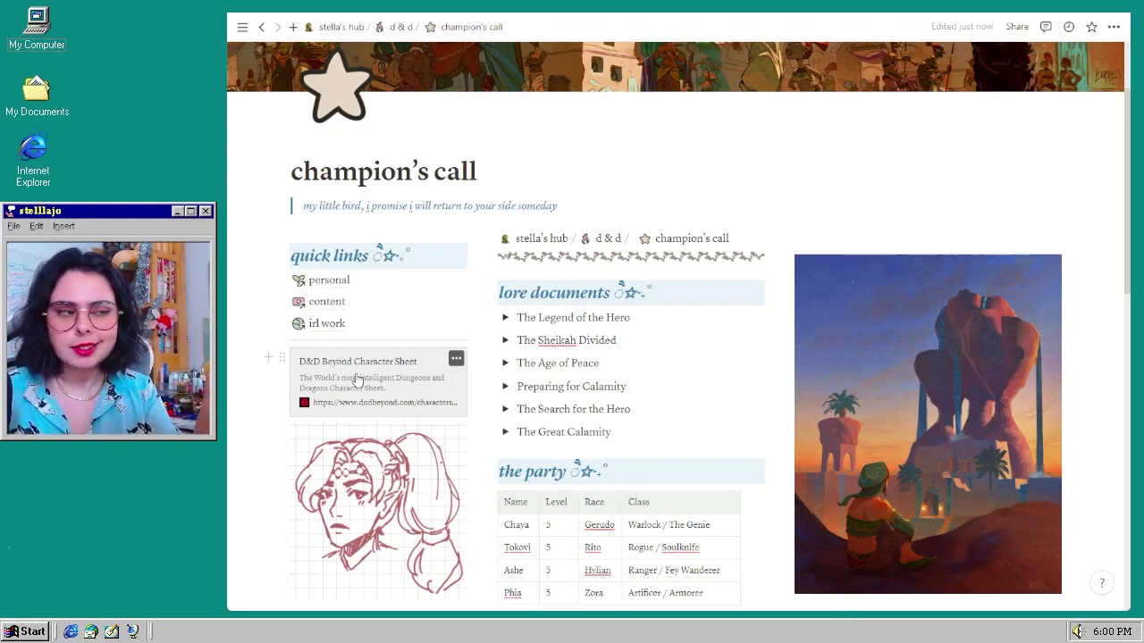
- Expand and collapse the lore toggles The Legend of the Hero, The Sheikah Divided, The Search for the Hero and The Age of Peace
scroll(420, 420, "down", 3)
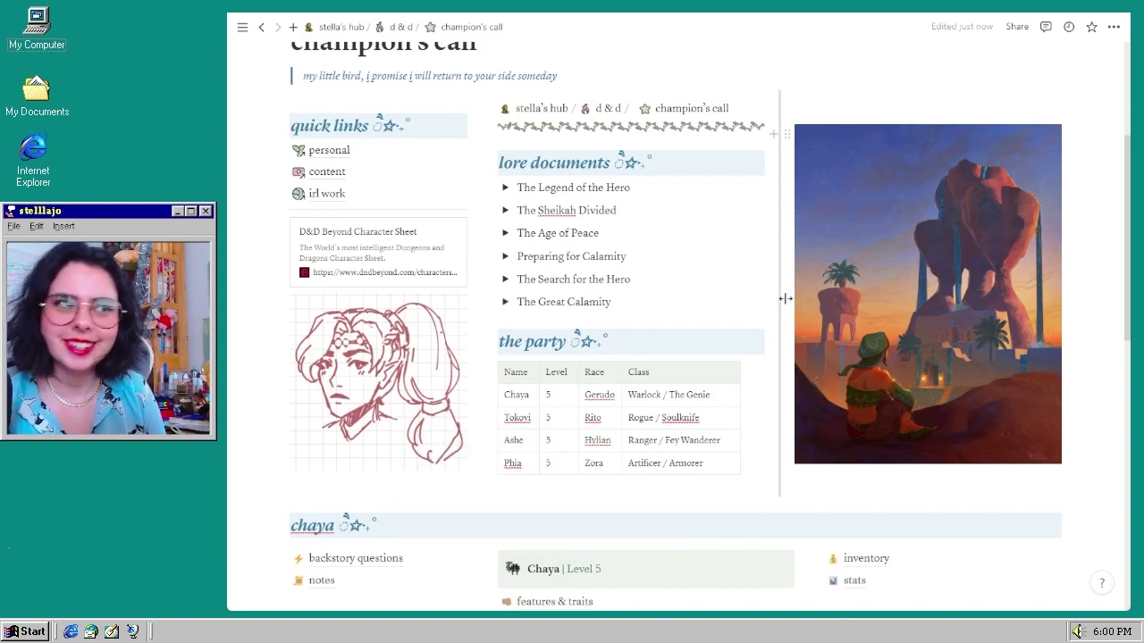
scroll(614, 153, "up", 1)
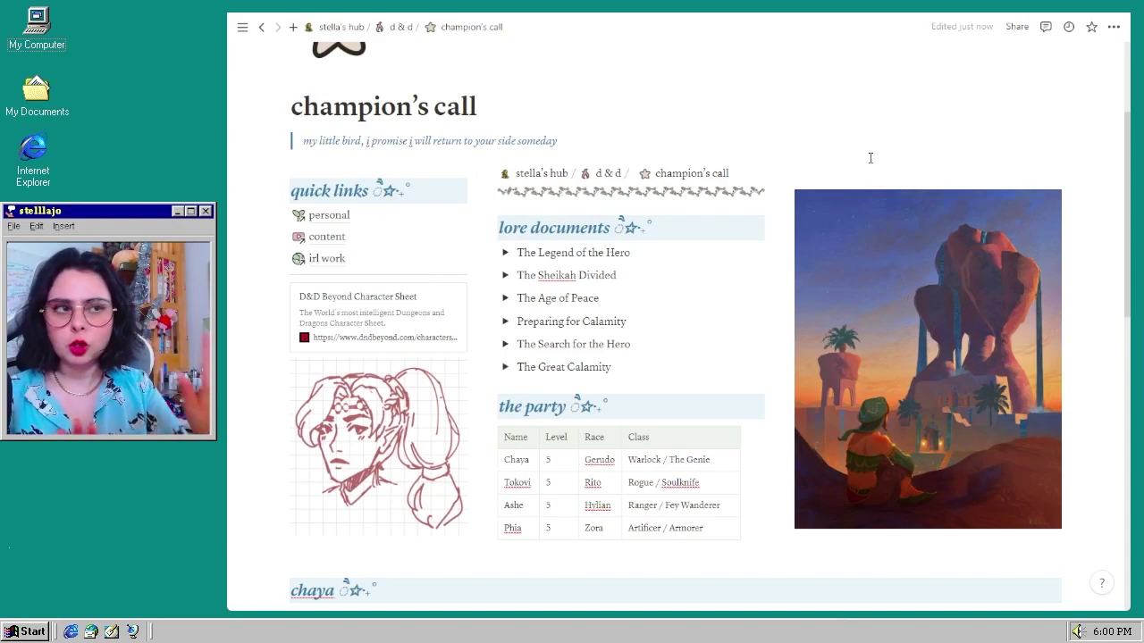
left_click(506, 253)
left_click(506, 253)
left_click(506, 276)
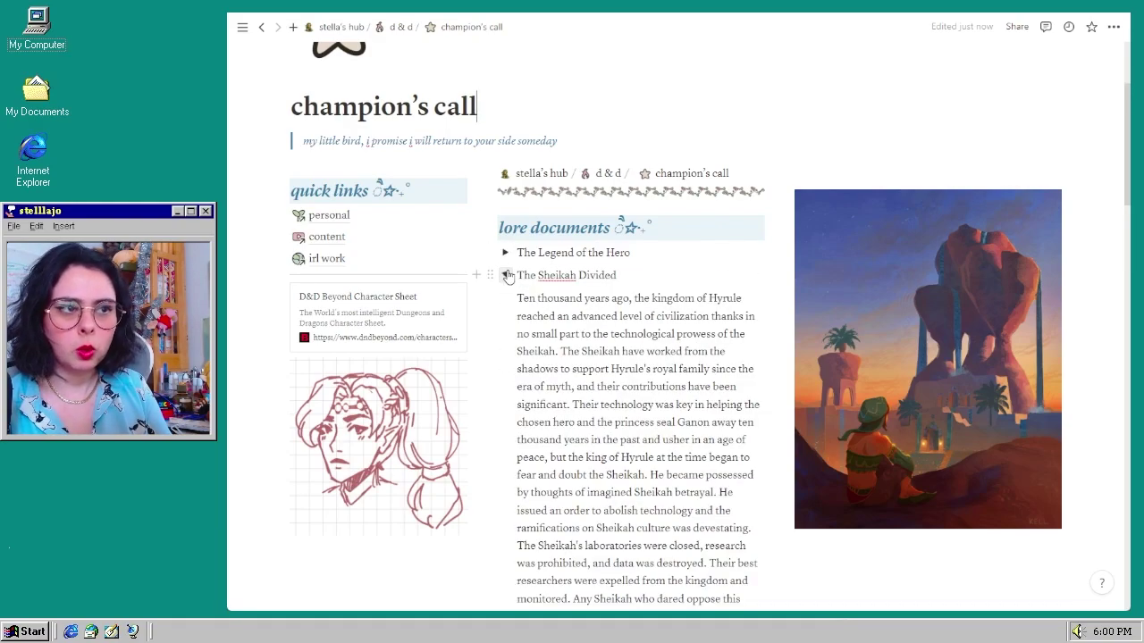
left_click(506, 275)
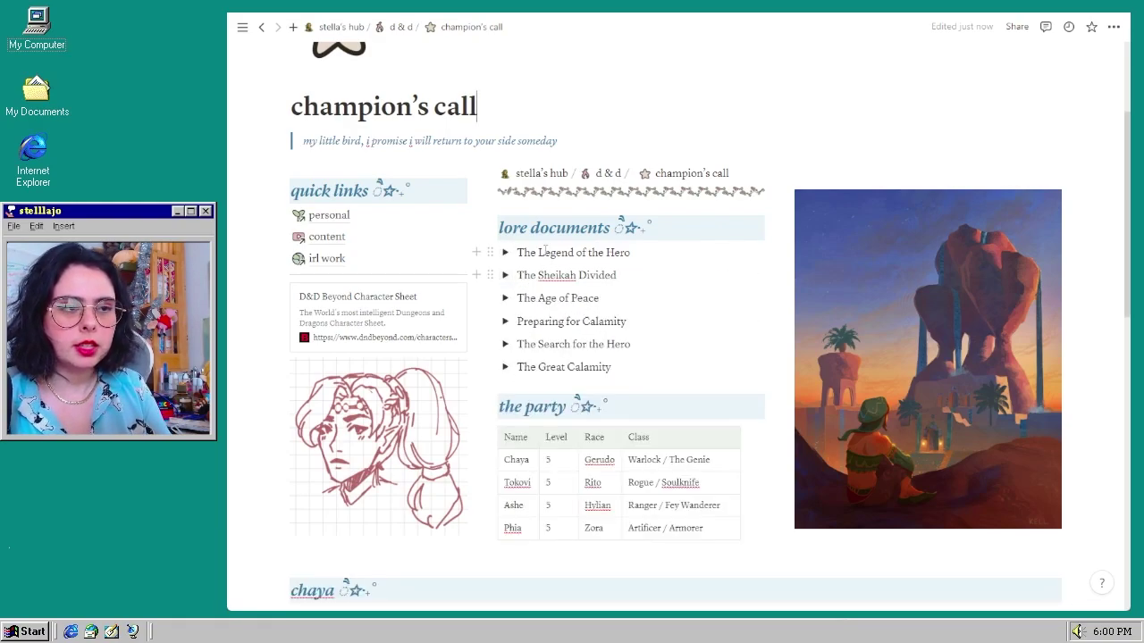
left_click(506, 345)
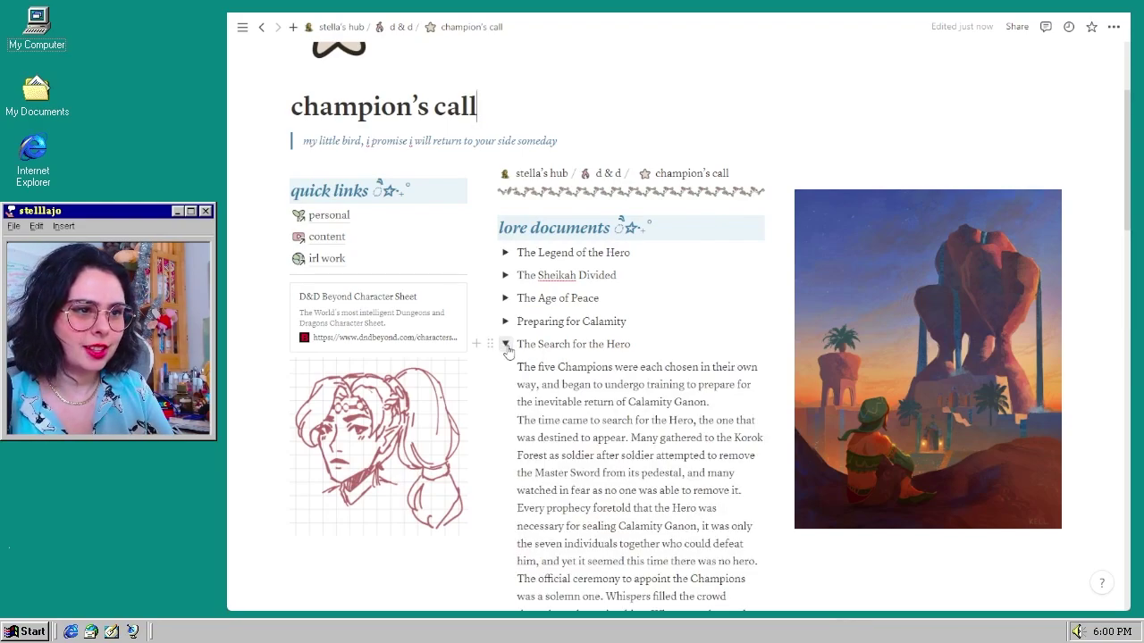
left_click(506, 344)
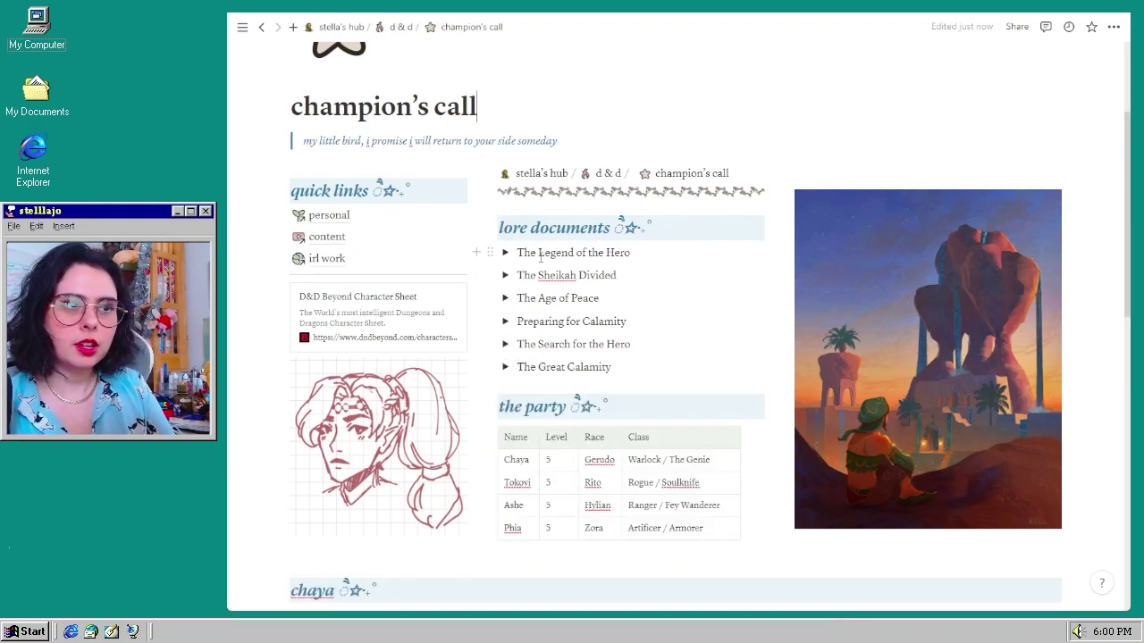
left_click(505, 299)
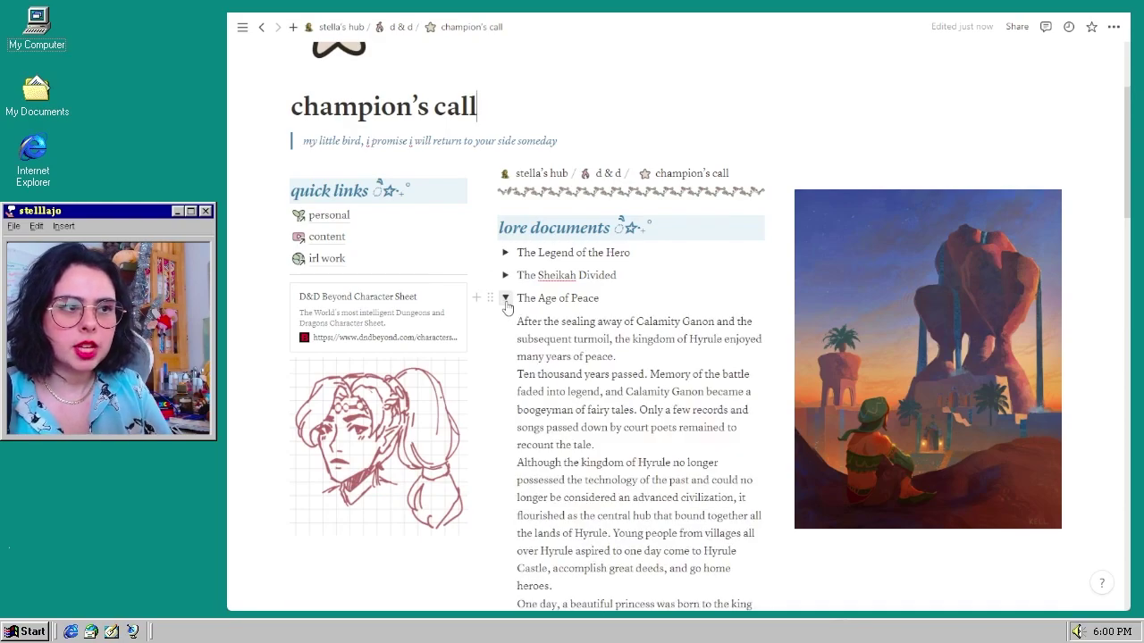
left_click(506, 298)
- Examine the party table, the chaya section and the spellbook with its Spells list further down the page
scroll(525, 296, "down", 1)
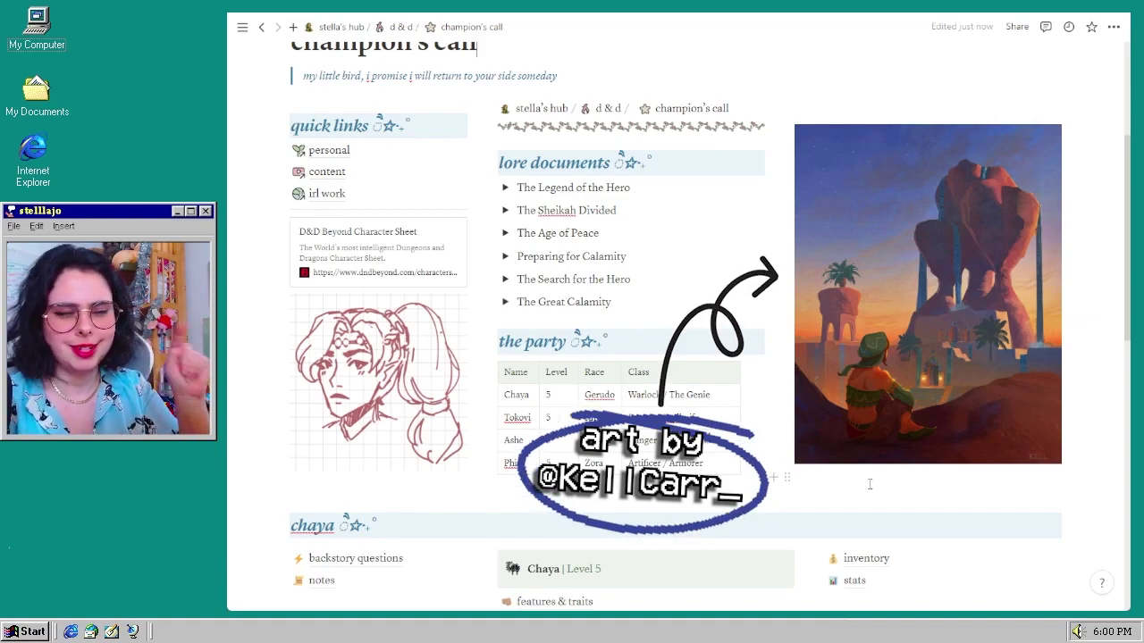
scroll(546, 210, "down", 2)
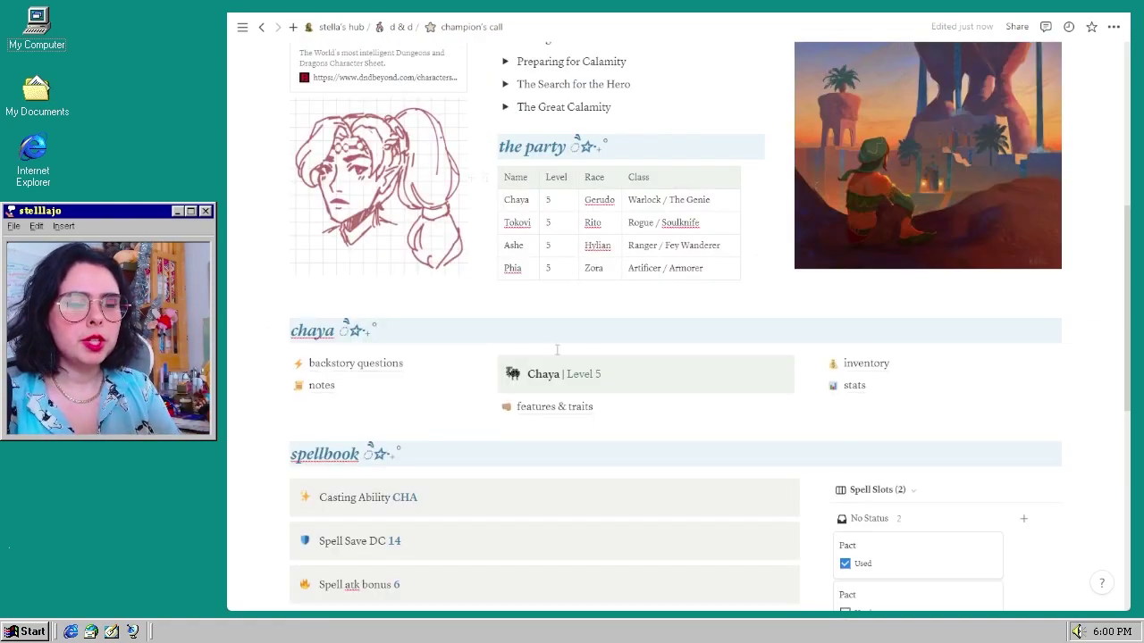
scroll(583, 341, "down", 1)
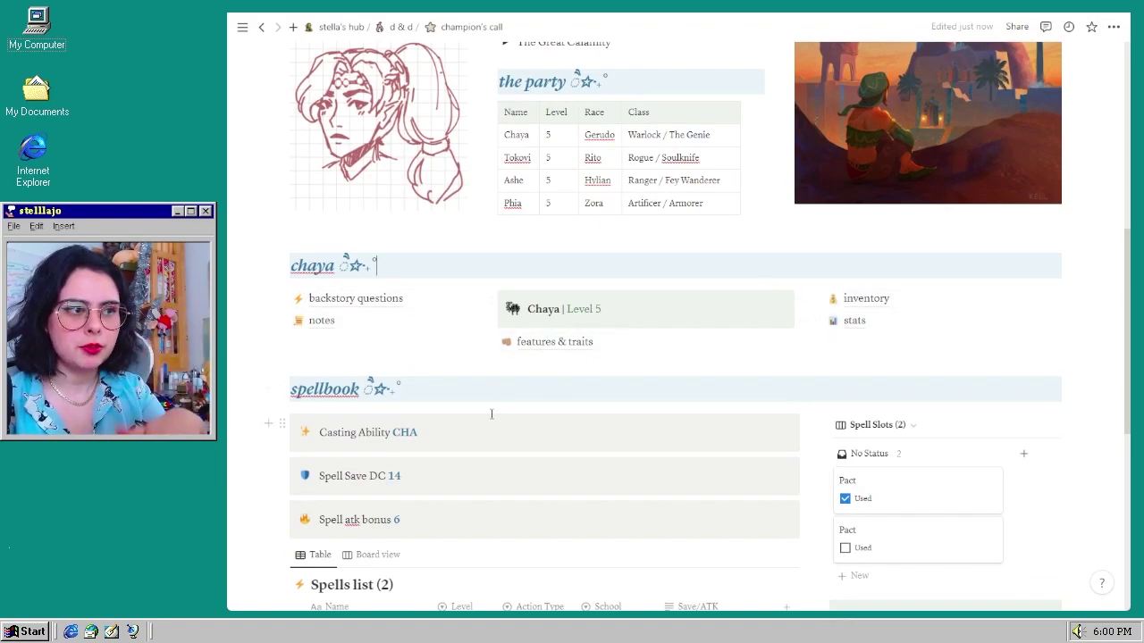
scroll(497, 386, "down", 1)
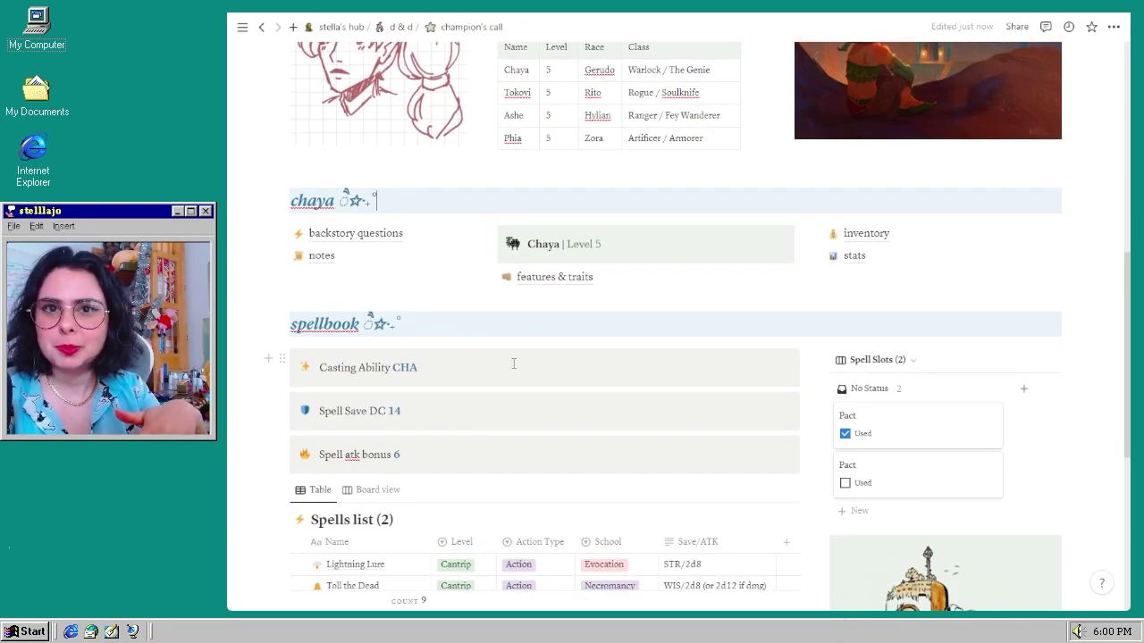
scroll(514, 364, "down", 2)
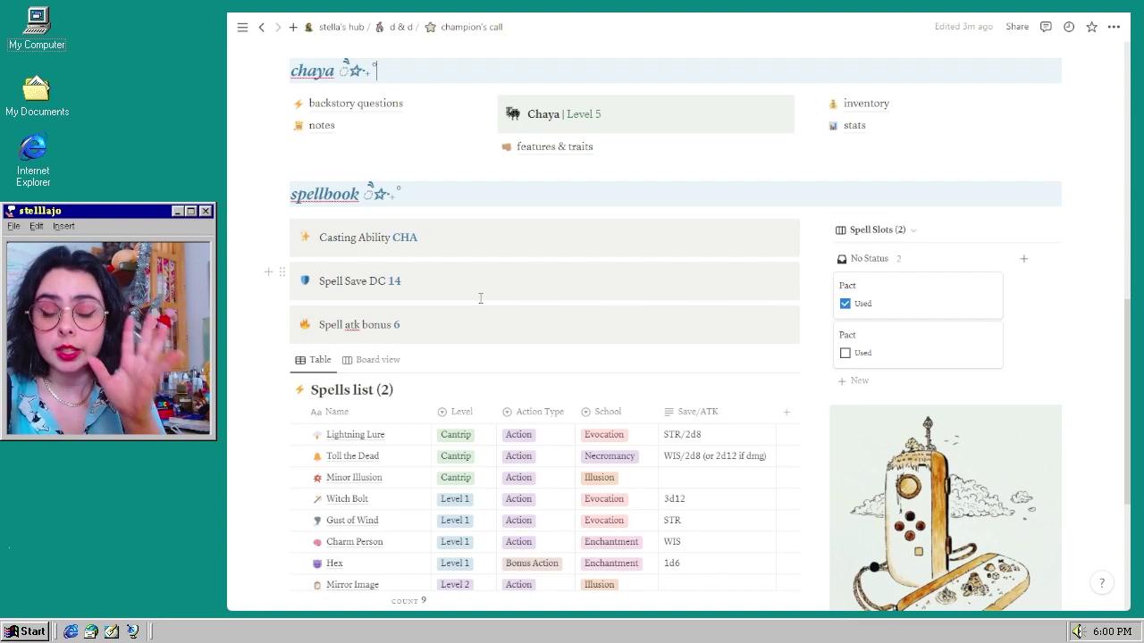
scroll(481, 296, "down", 3)
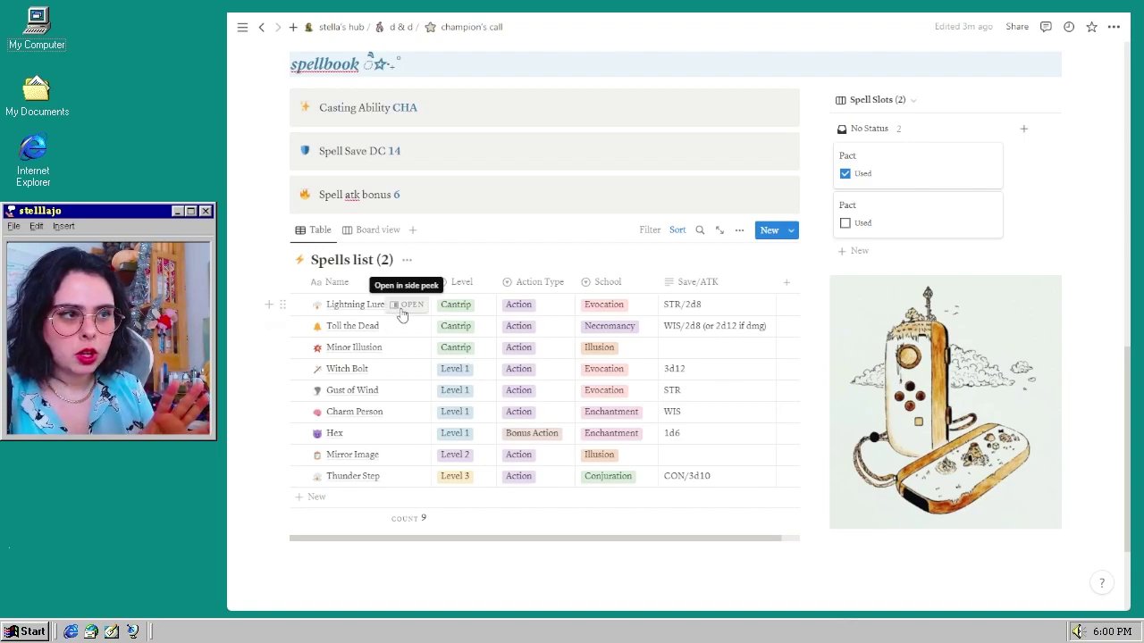
- View the Lightning Lure, Toll the Dead, Minor Illusion and Witch Bolt spells in side peek, and close the preview
left_click(401, 308)
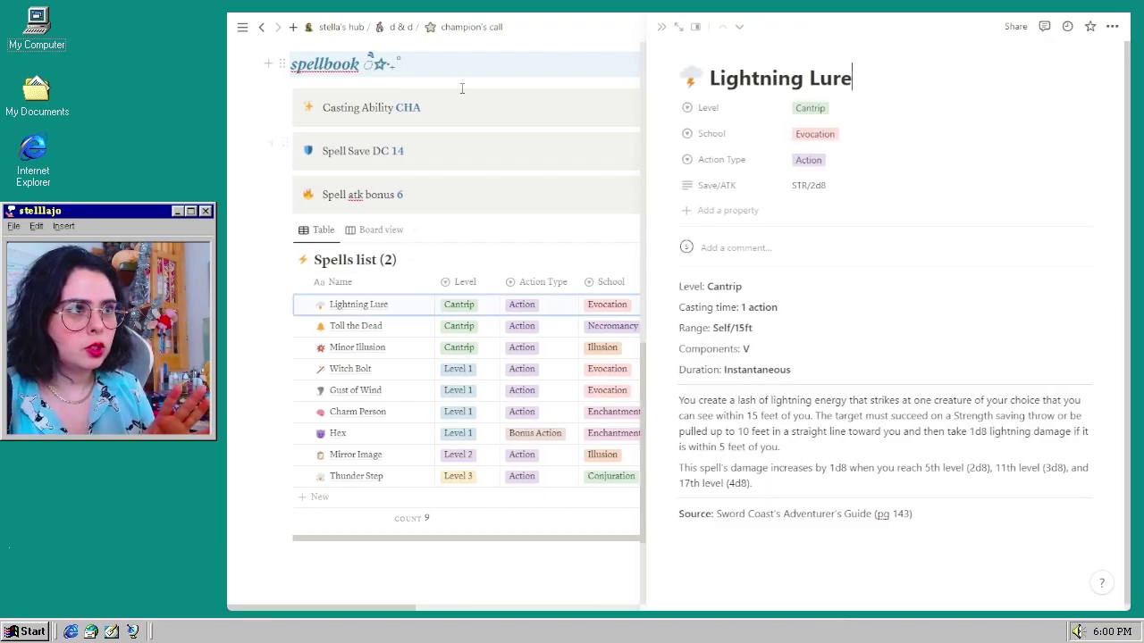
scroll(451, 386, "up", 5)
scroll(451, 386, "down", 5)
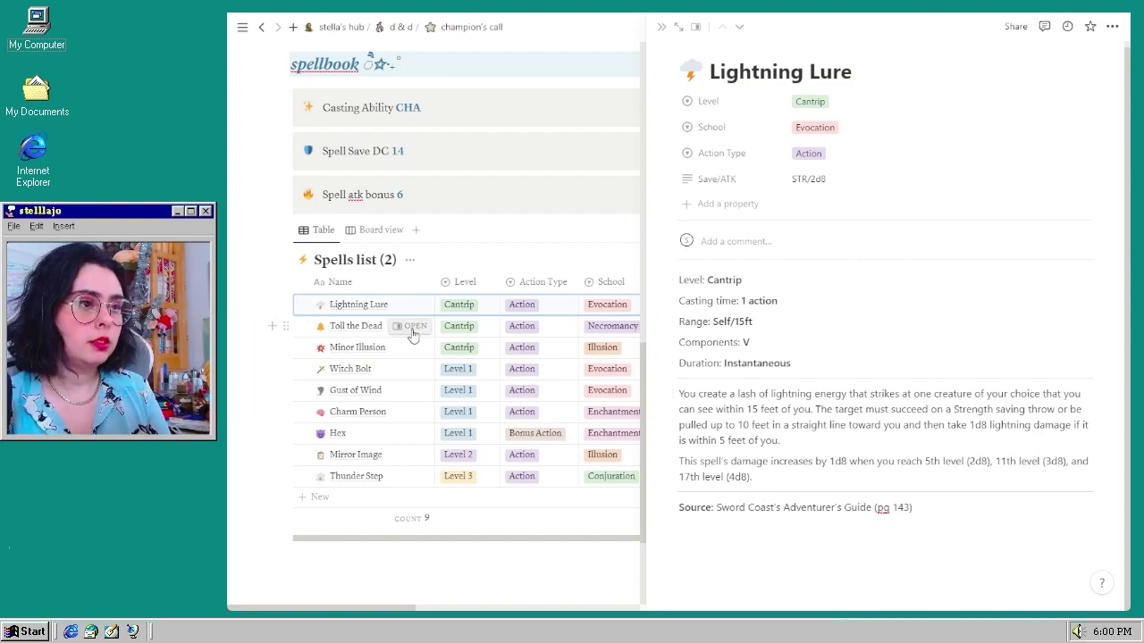
left_click(411, 331)
left_click(411, 355)
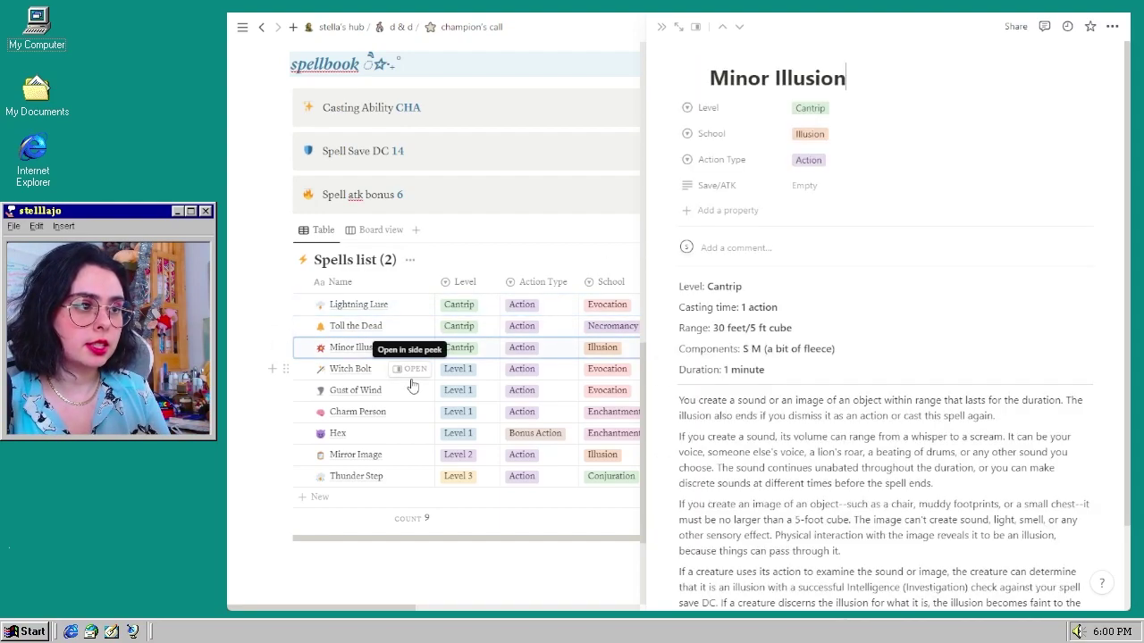
left_click(411, 374)
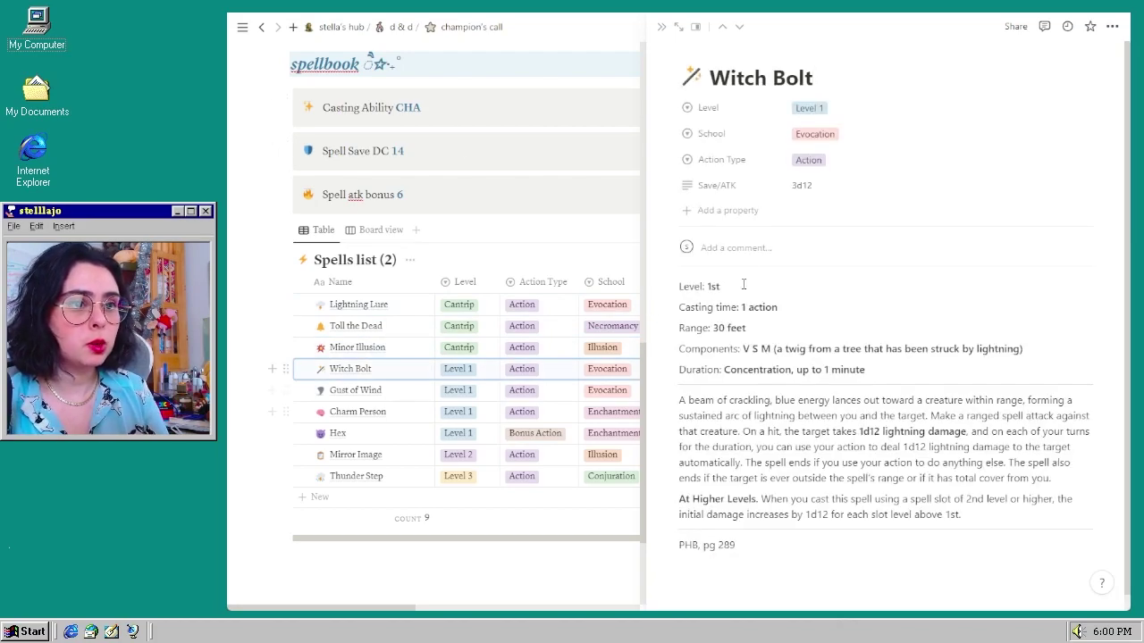
key("Escape")
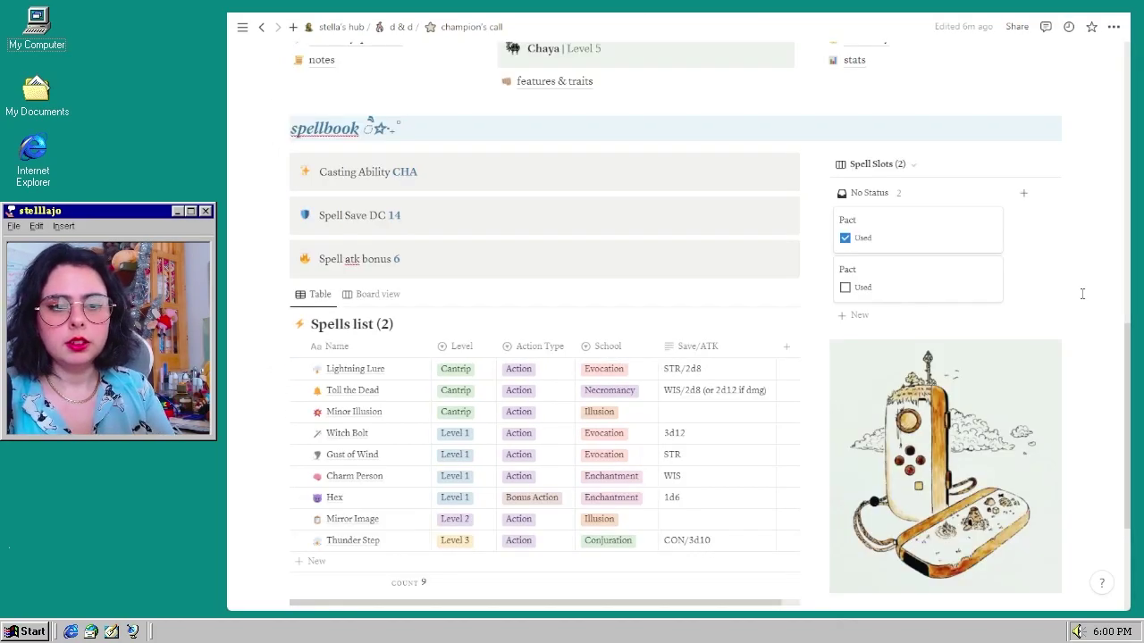
- Look over the Spell Slots board beside the spells and return to the chaya section's page links
scroll(1072, 307, "down", 1)
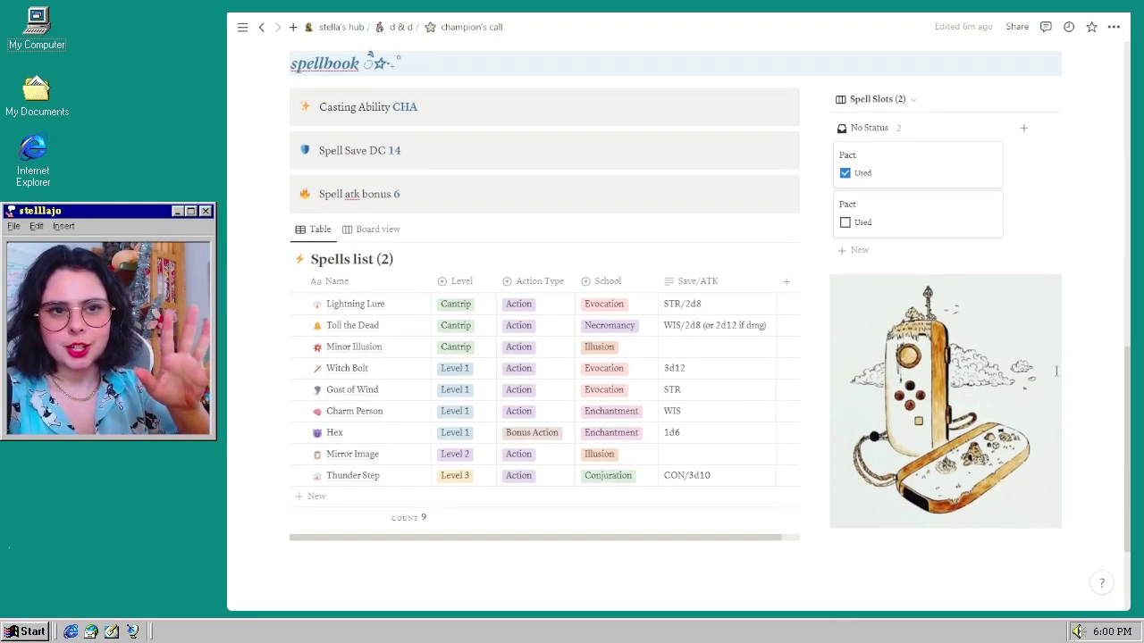
scroll(1037, 264, "up", 1)
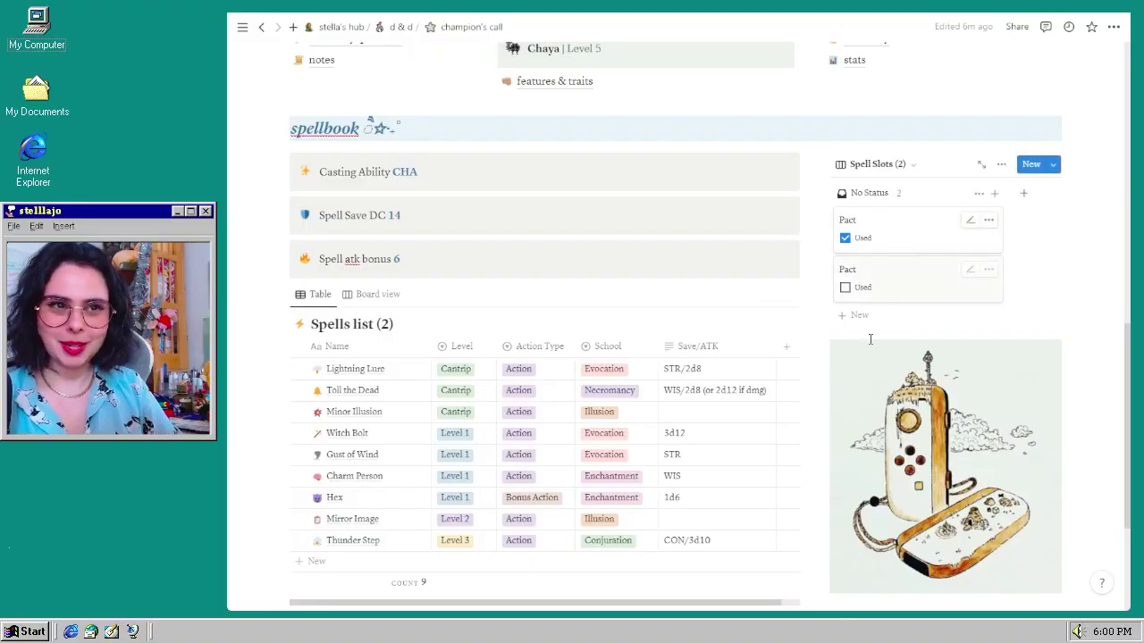
scroll(753, 327, "up", 2)
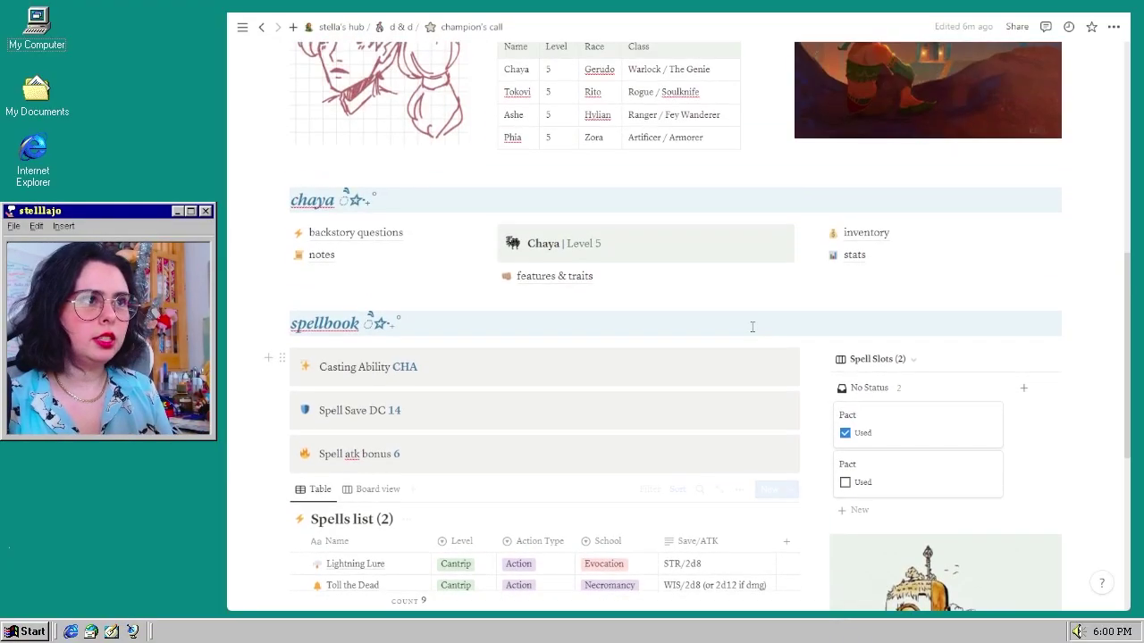
scroll(753, 327, "up", 2)
scroll(1026, 262, "down", 1)
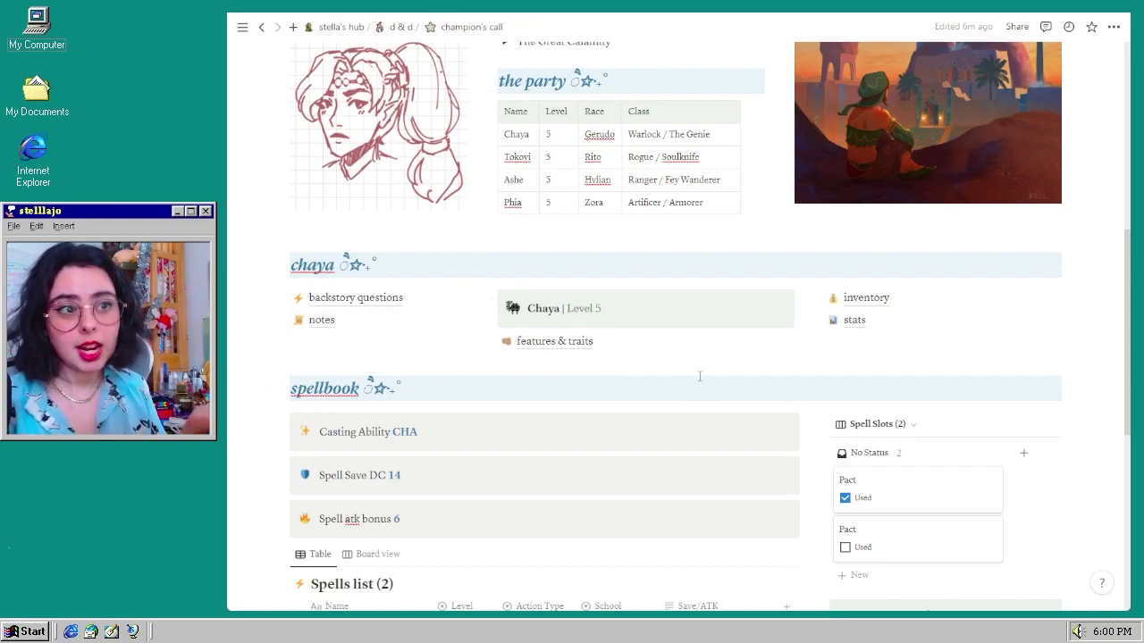
- Open the backstory questions page, read through its questions and answers, and return to the champion's call page
left_click(381, 301)
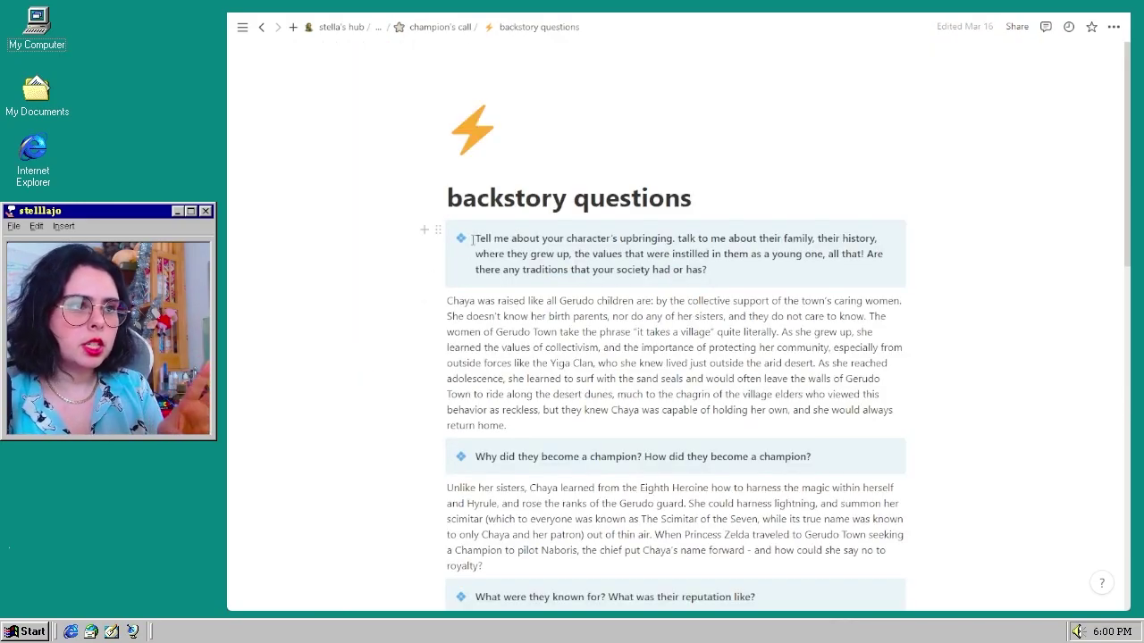
scroll(585, 302, "down", 3)
scroll(581, 268, "up", 3)
scroll(572, 215, "down", 2)
scroll(547, 265, "down", 1)
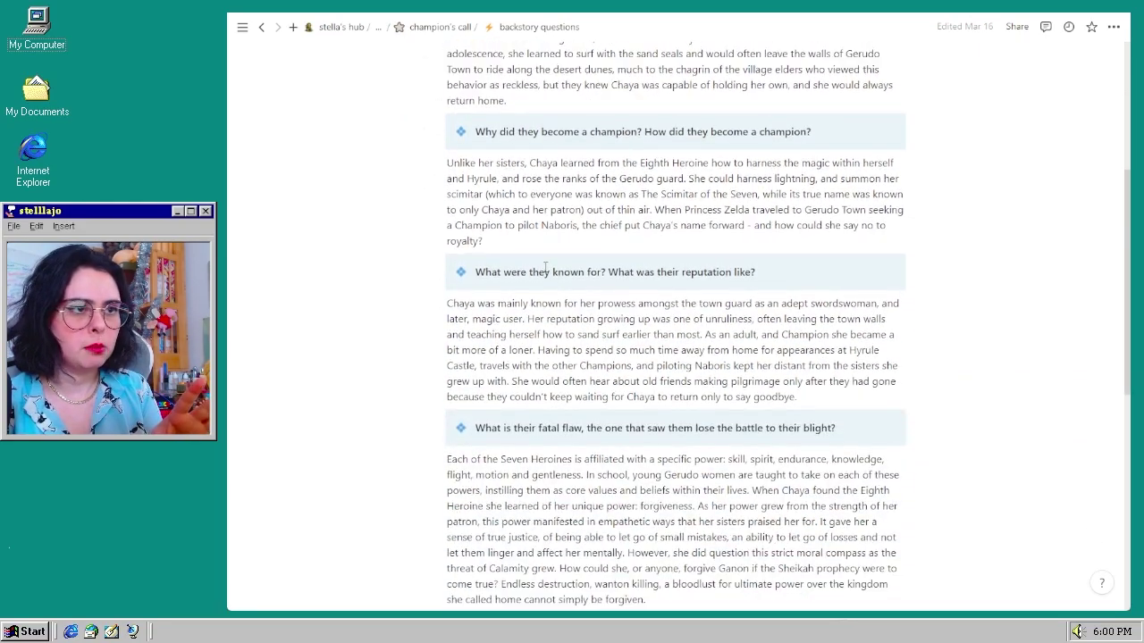
scroll(625, 286, "up", 3)
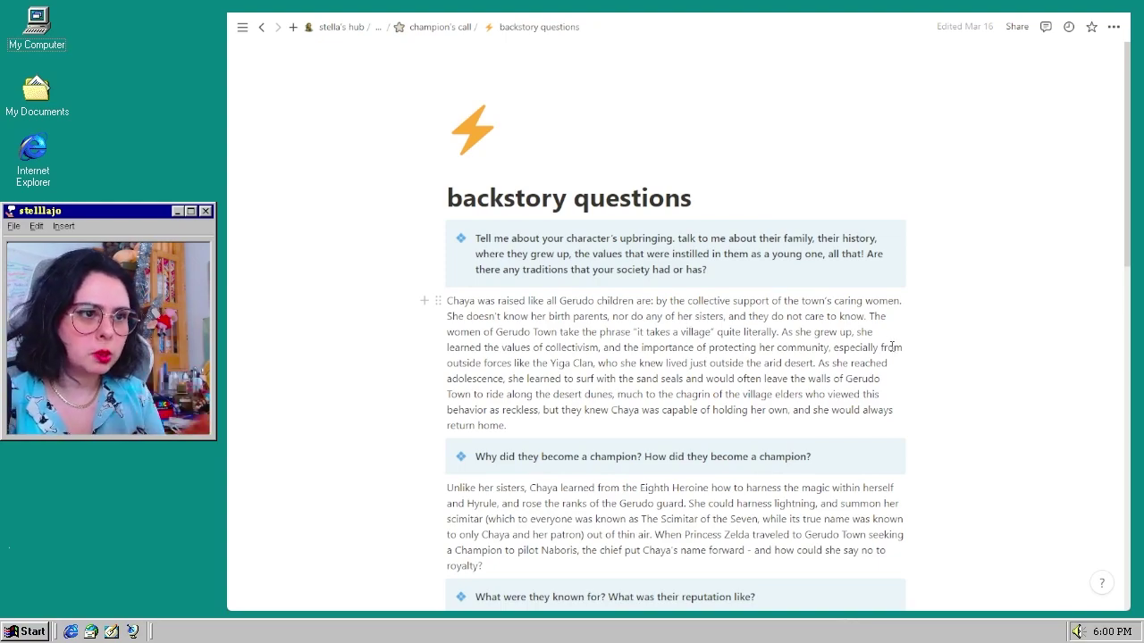
scroll(920, 347, "down", 1)
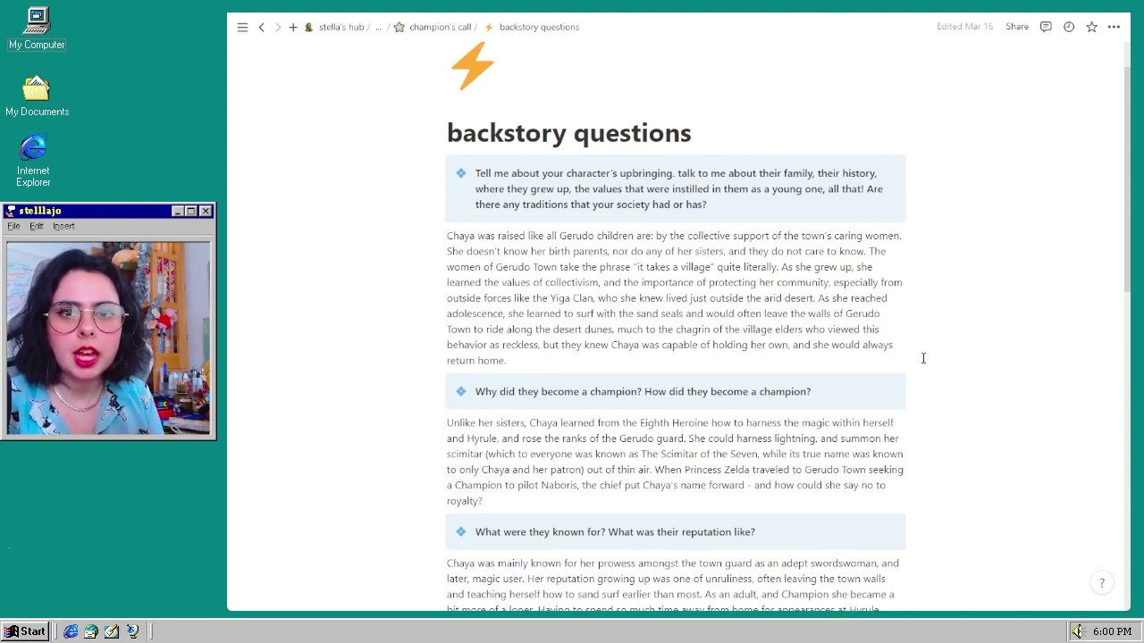
scroll(919, 362, "down", 2)
scroll(918, 363, "up", 2)
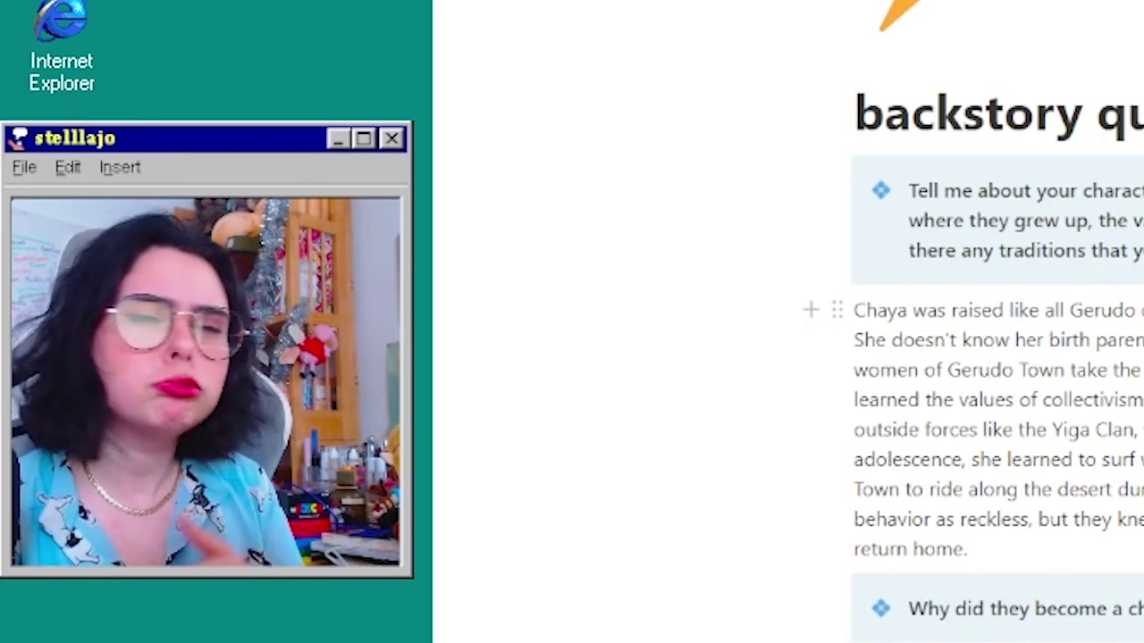
scroll(998, 357, "down", 10)
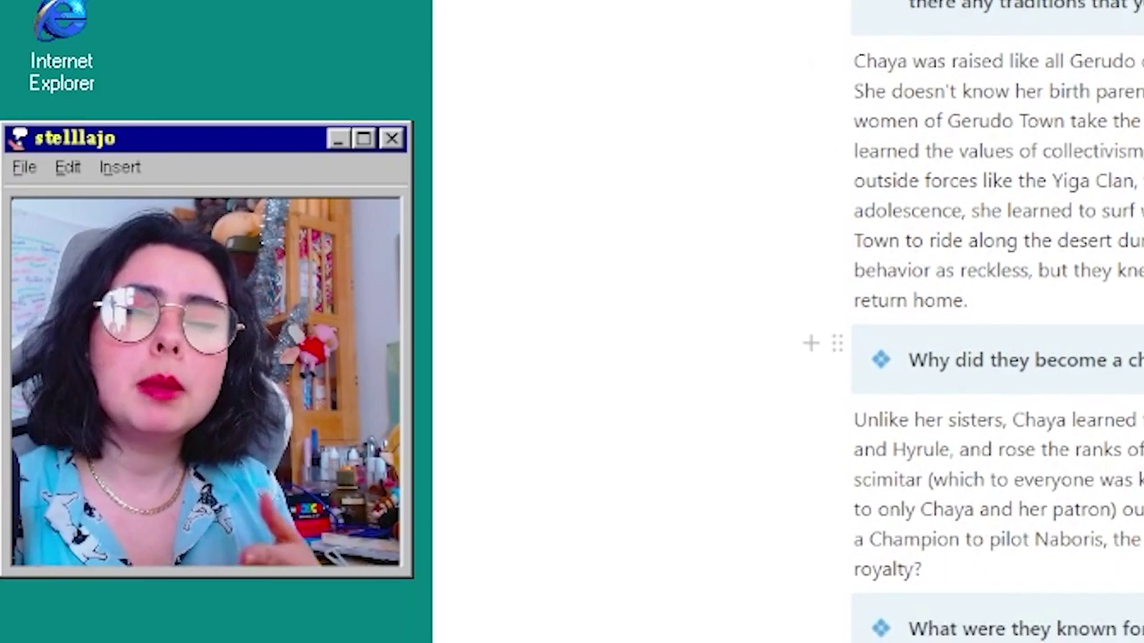
scroll(998, 357, "up", 12)
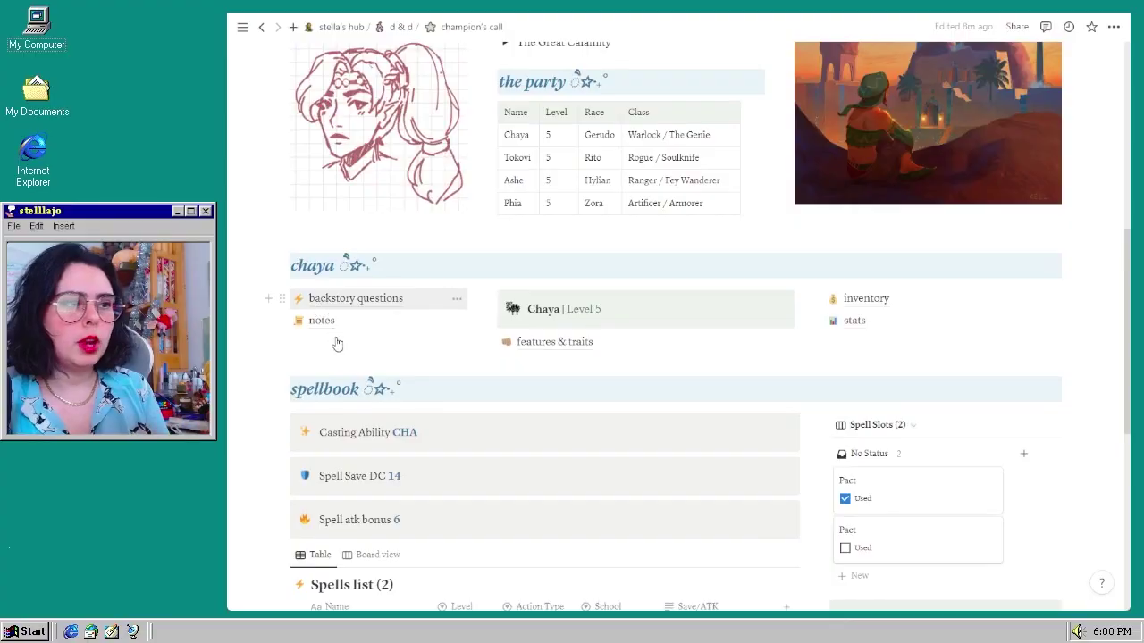
- Open the notes page, view the session 1 and session 2 notes, collapse them and return to the champion's call page
left_click(322, 320)
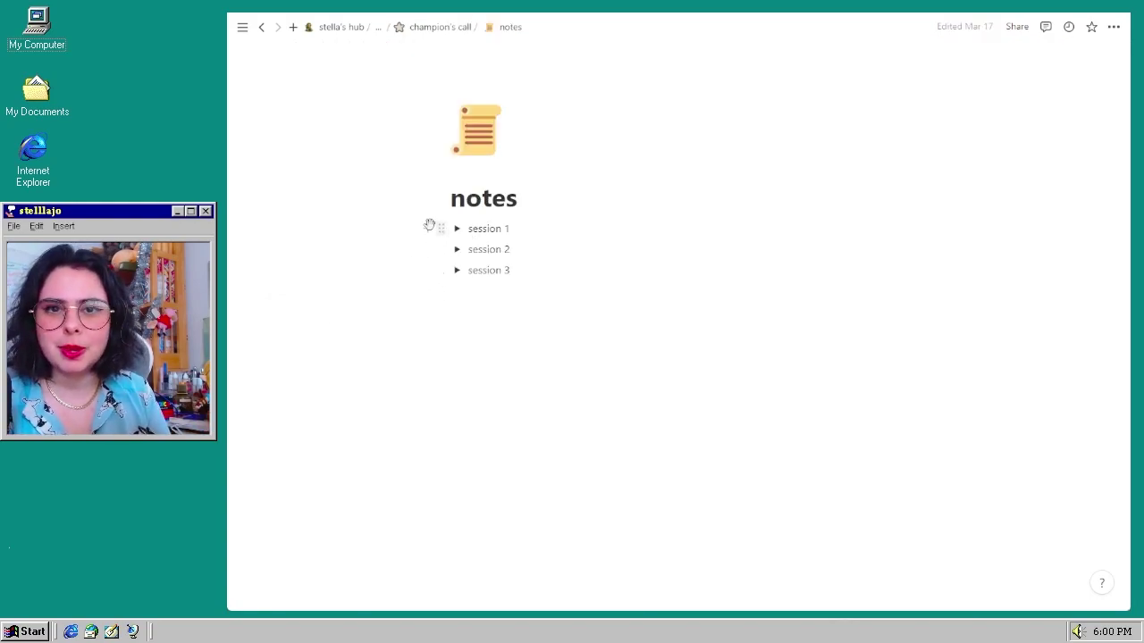
left_click(457, 229)
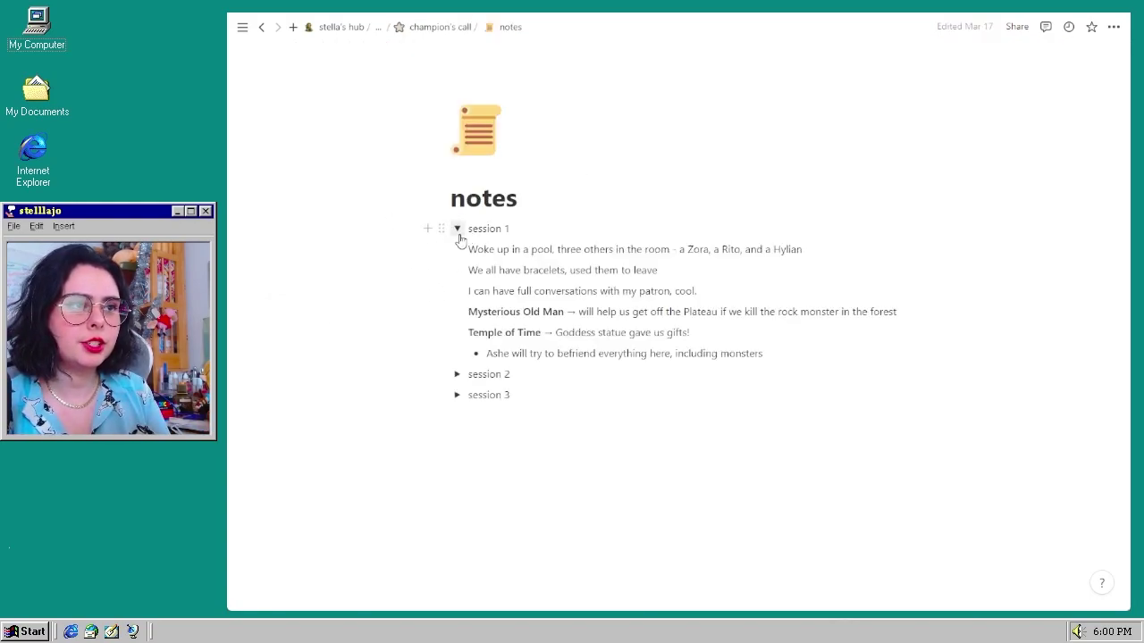
left_click(457, 229)
left_click(454, 250)
left_click(454, 251)
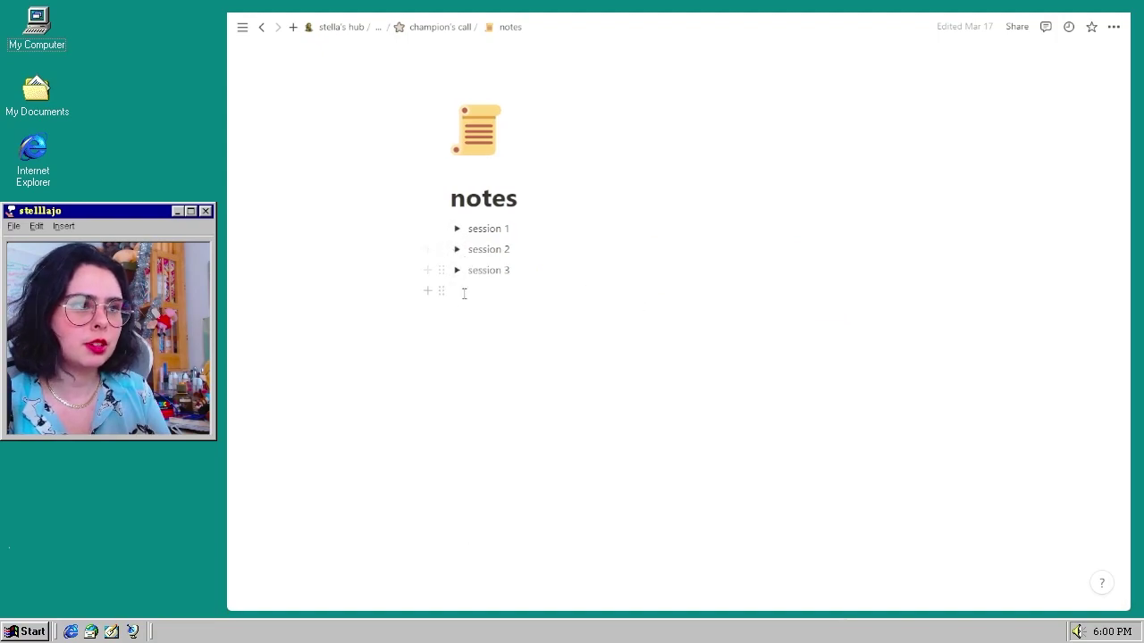
left_click(456, 251)
scroll(555, 368, "down", 1)
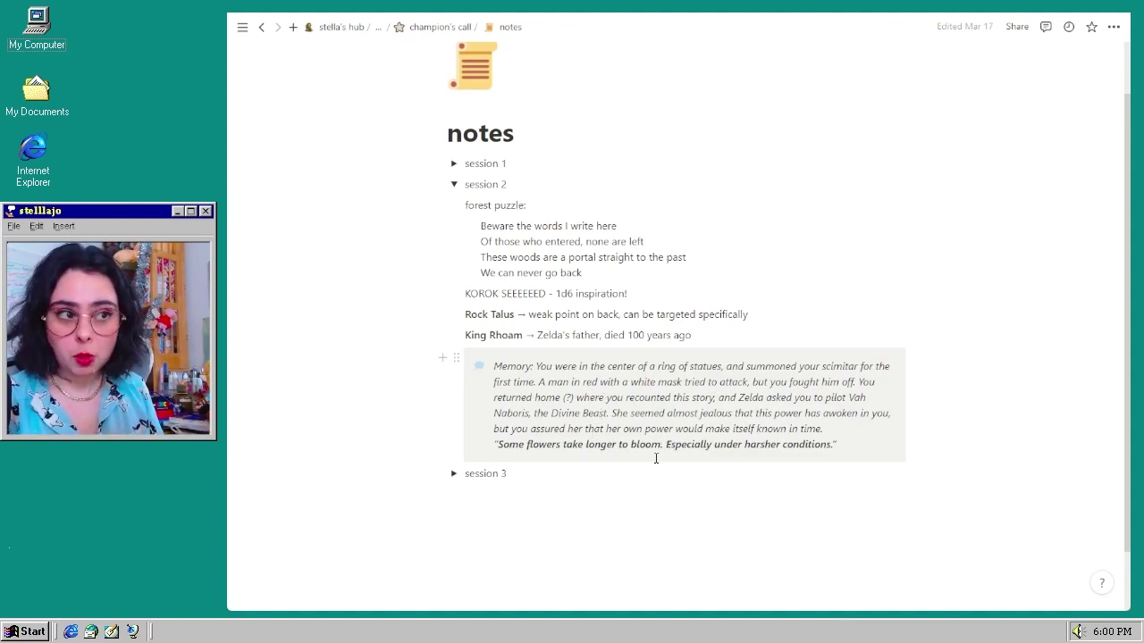
left_click(454, 185)
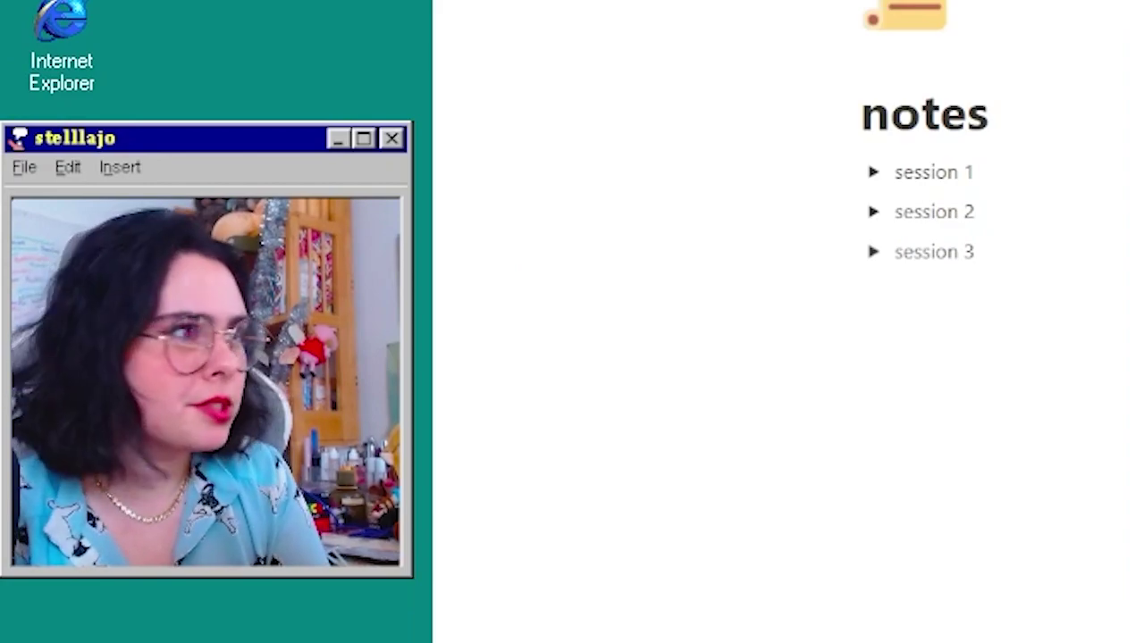
left_click(260, 34)
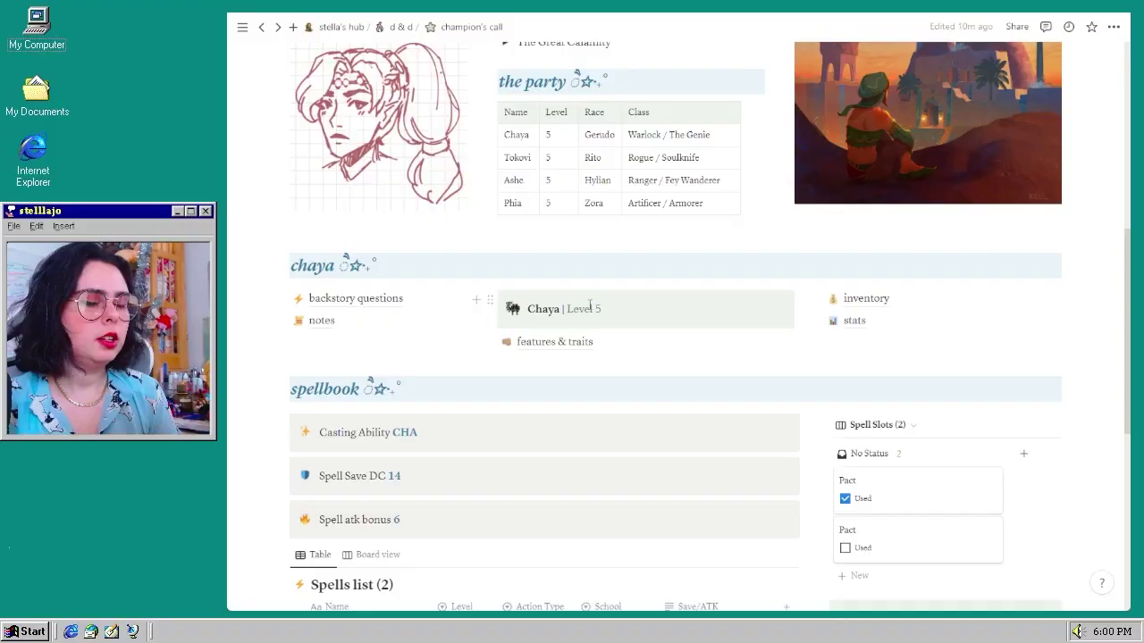
- View the custom image option for the icon of the Chaya | Level 5 callout, and close the icon picker
left_click_drag(638, 307, 525, 308)
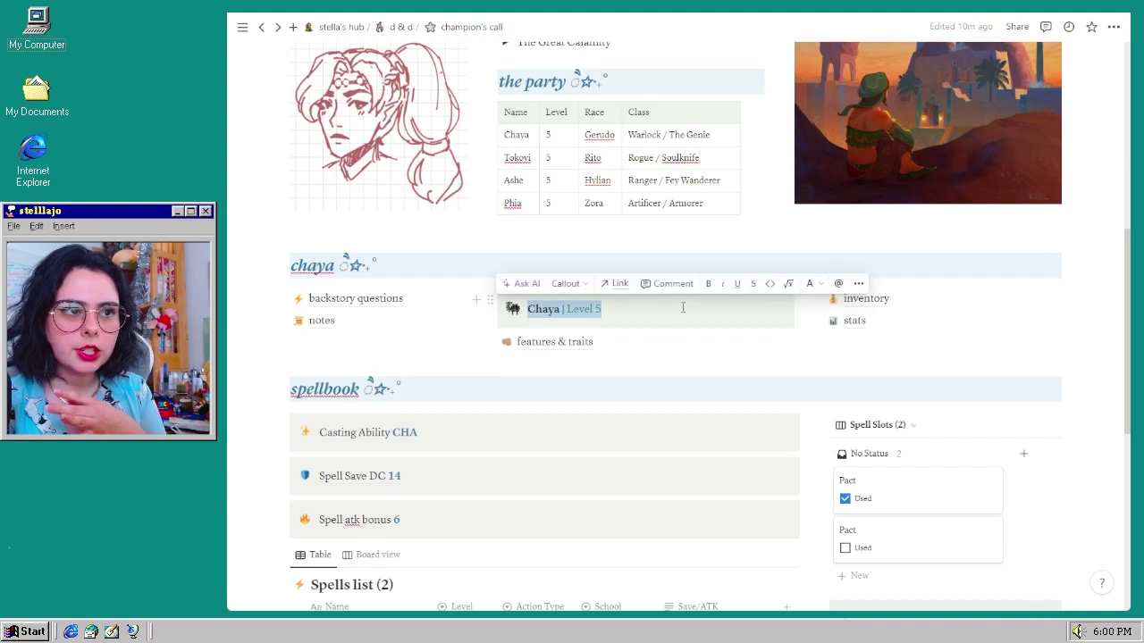
left_click(683, 308)
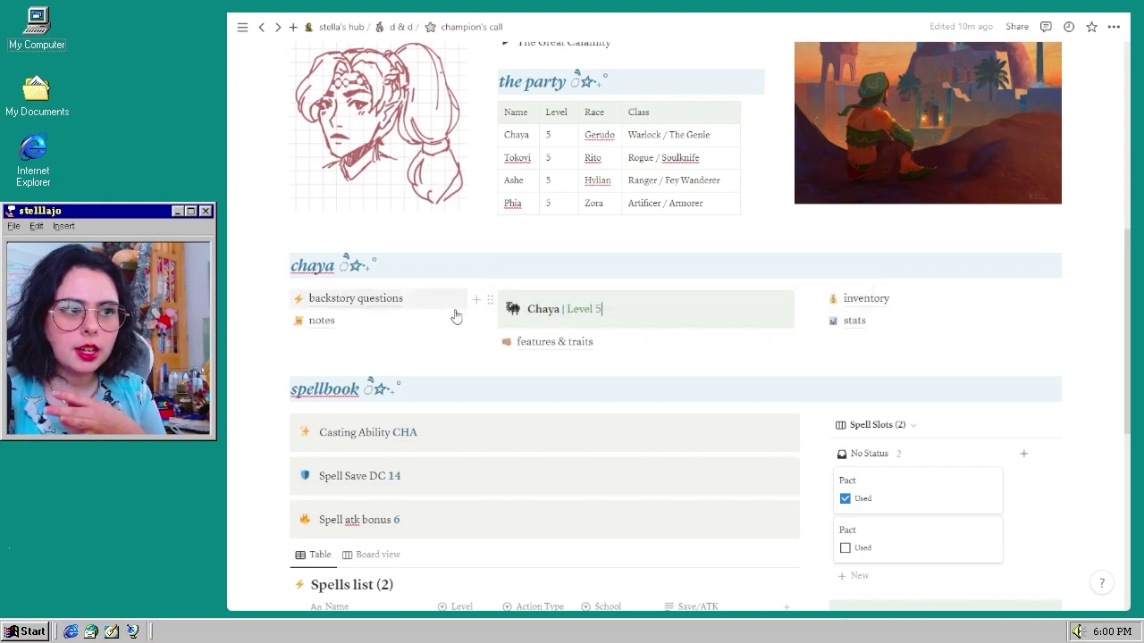
left_click(515, 313)
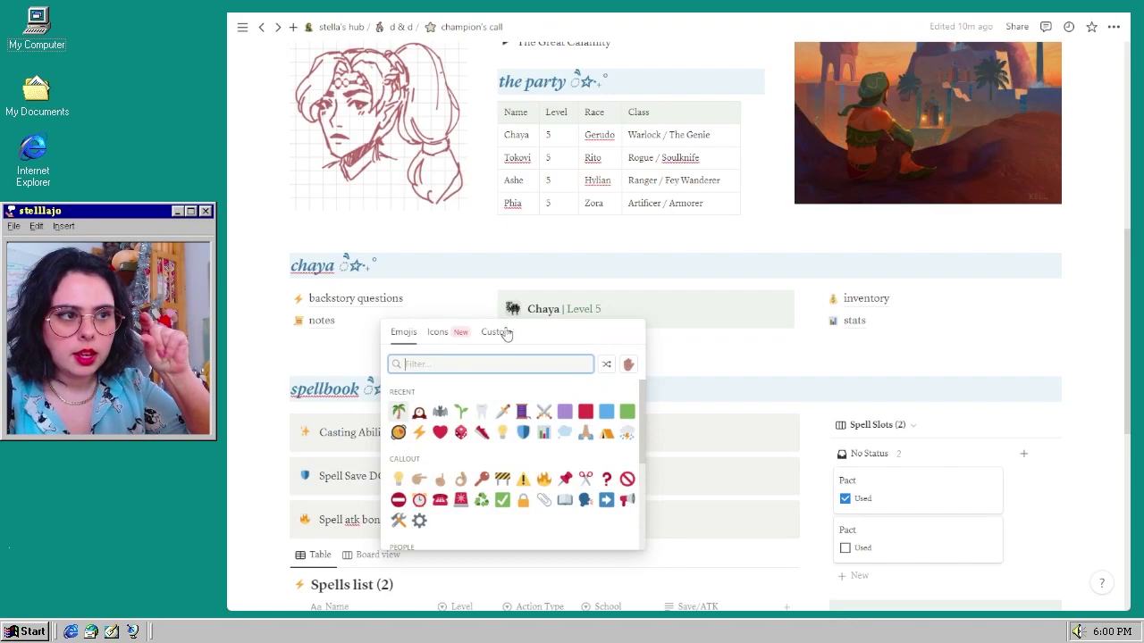
left_click(496, 332)
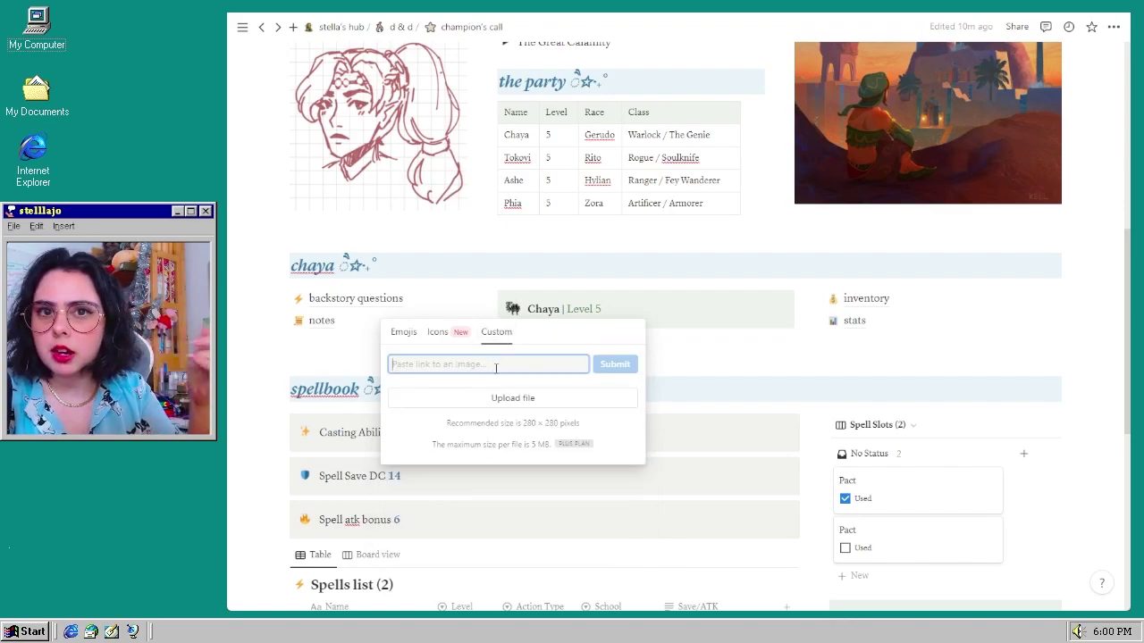
left_click(691, 302)
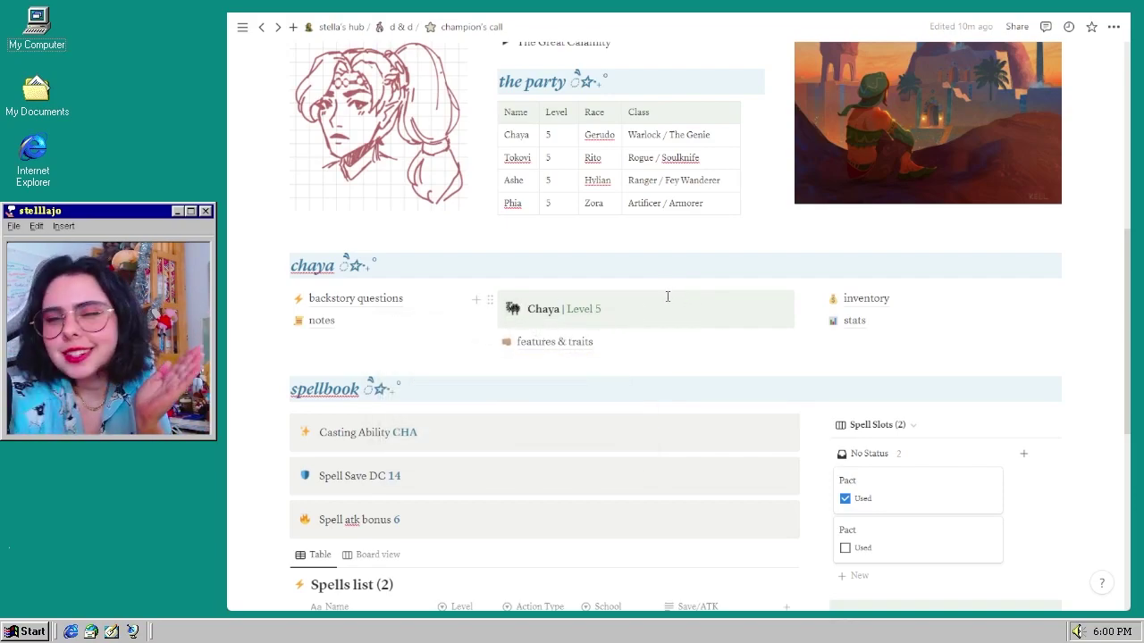
- Open the features & traits page and clear the Obtained filter on its class features list
left_click(551, 345)
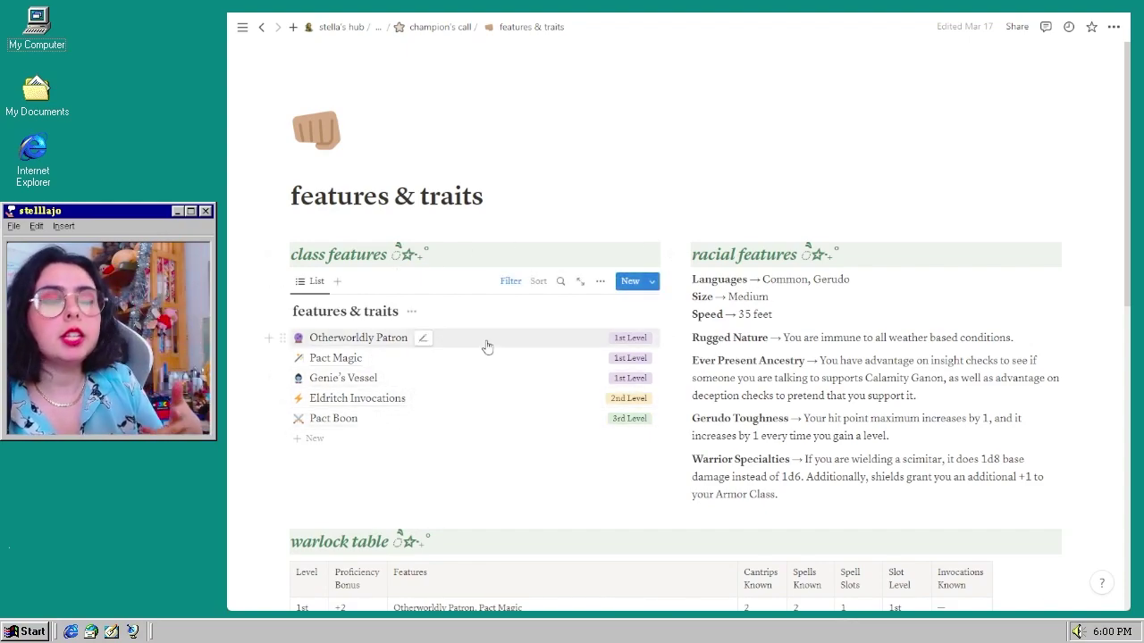
left_click(515, 283)
left_click(385, 335)
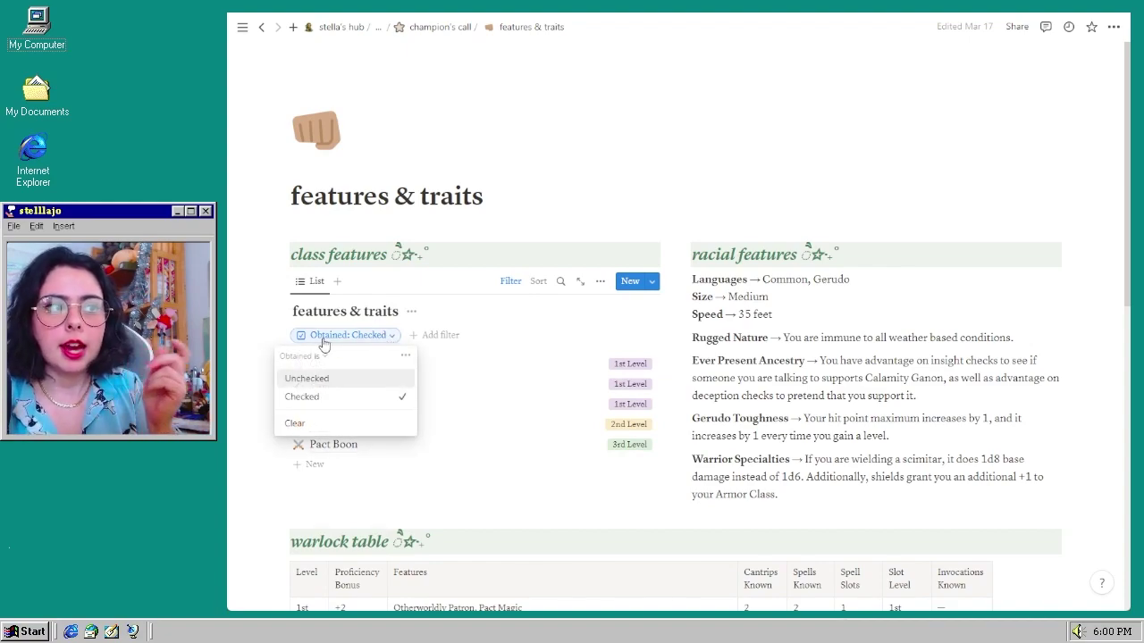
left_click(331, 424)
scroll(401, 404, "down", 3)
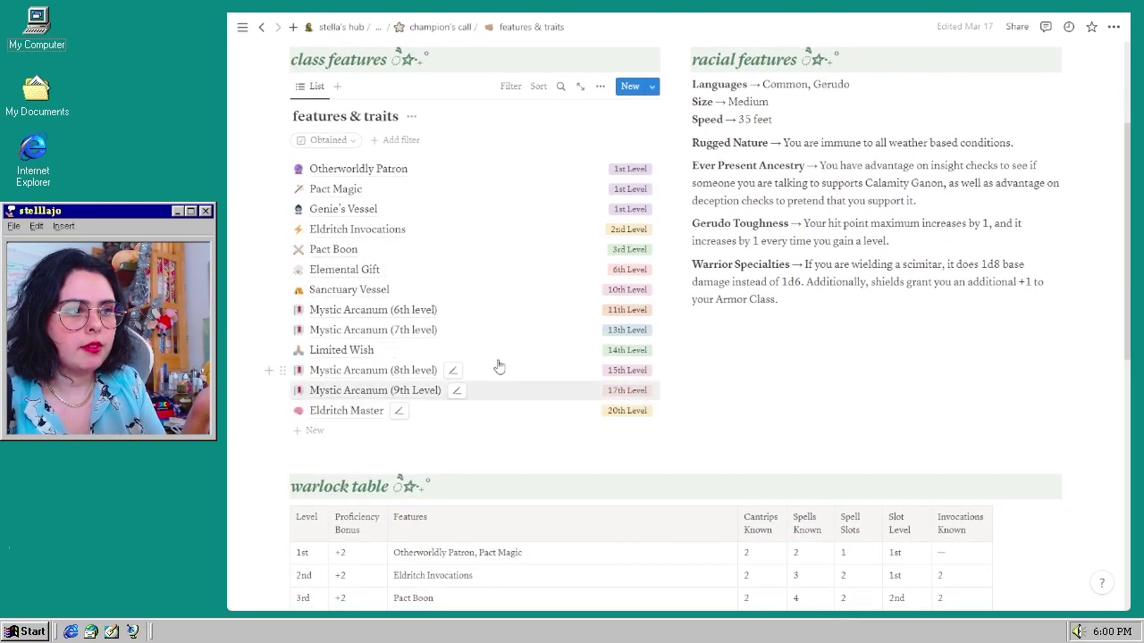
- Undo the clearing of the Obtained filter and hide the list's filter settings
scroll(523, 304, "up", 2)
key("ctrl+z")
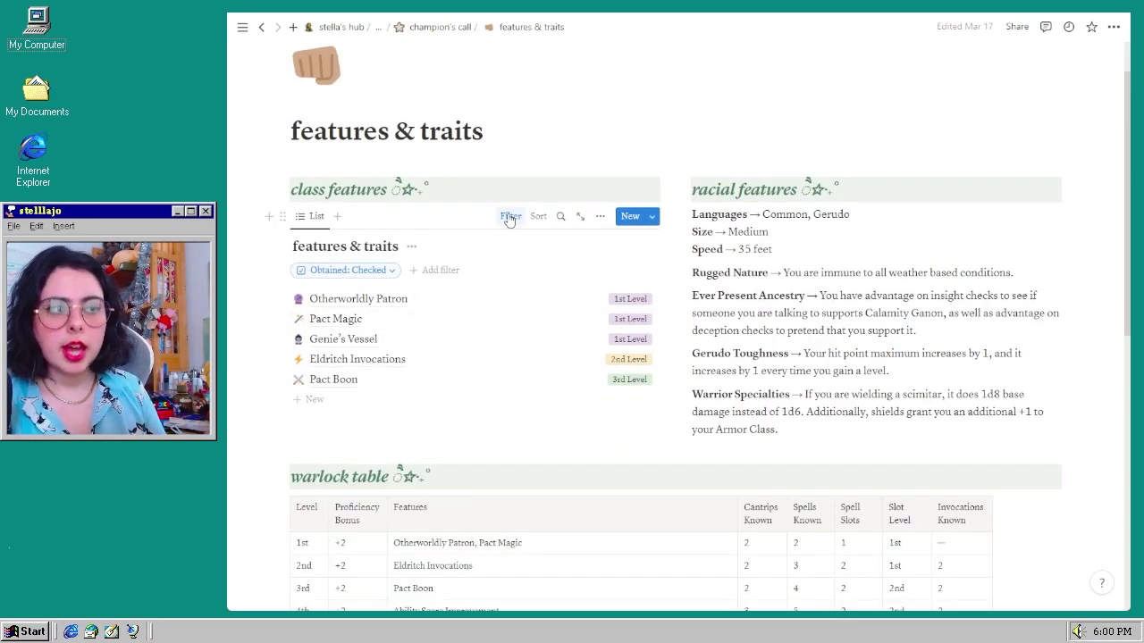
left_click(509, 218)
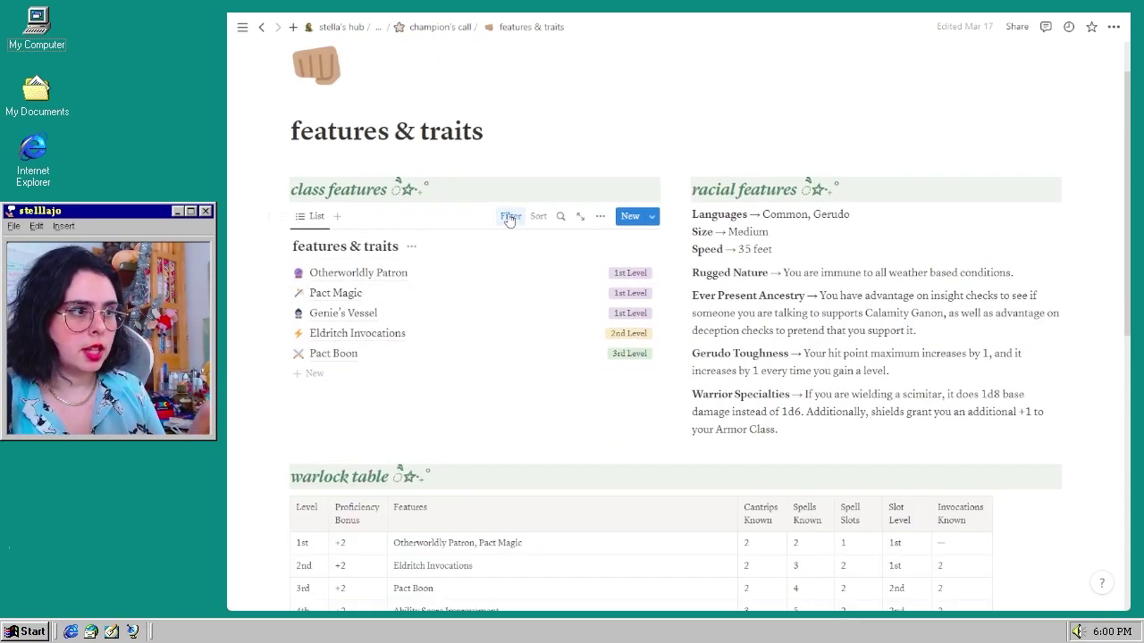
- View the Otherworldly Patron and Eldritch Invocations features in side peek, read through the invocations, and close the preview
left_click(356, 272)
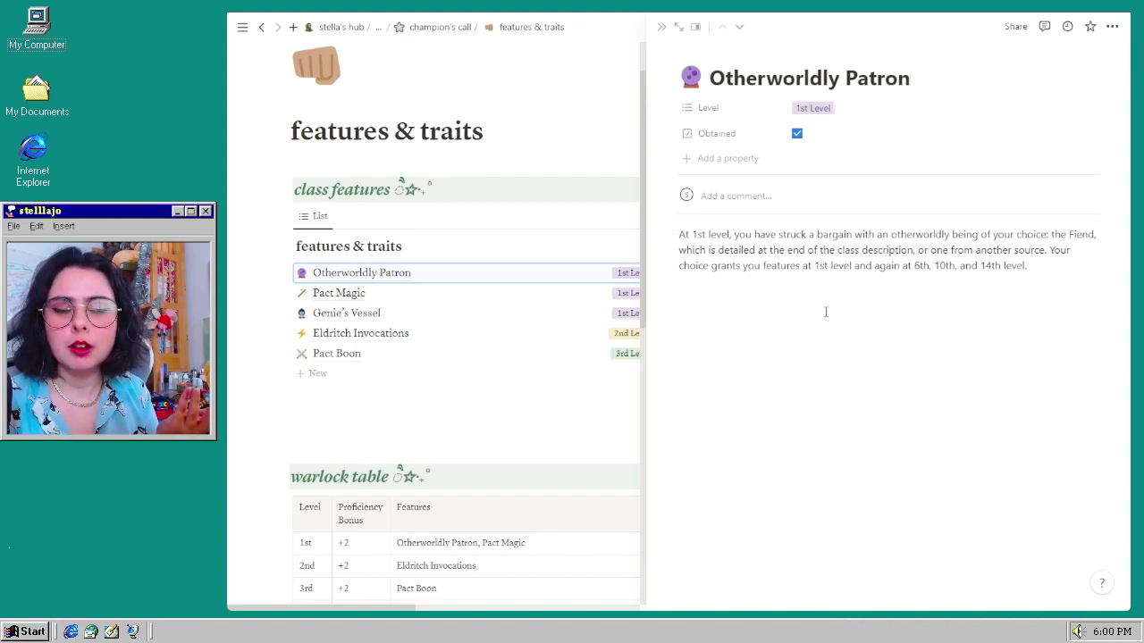
left_click(374, 338)
scroll(792, 529, "down", 3)
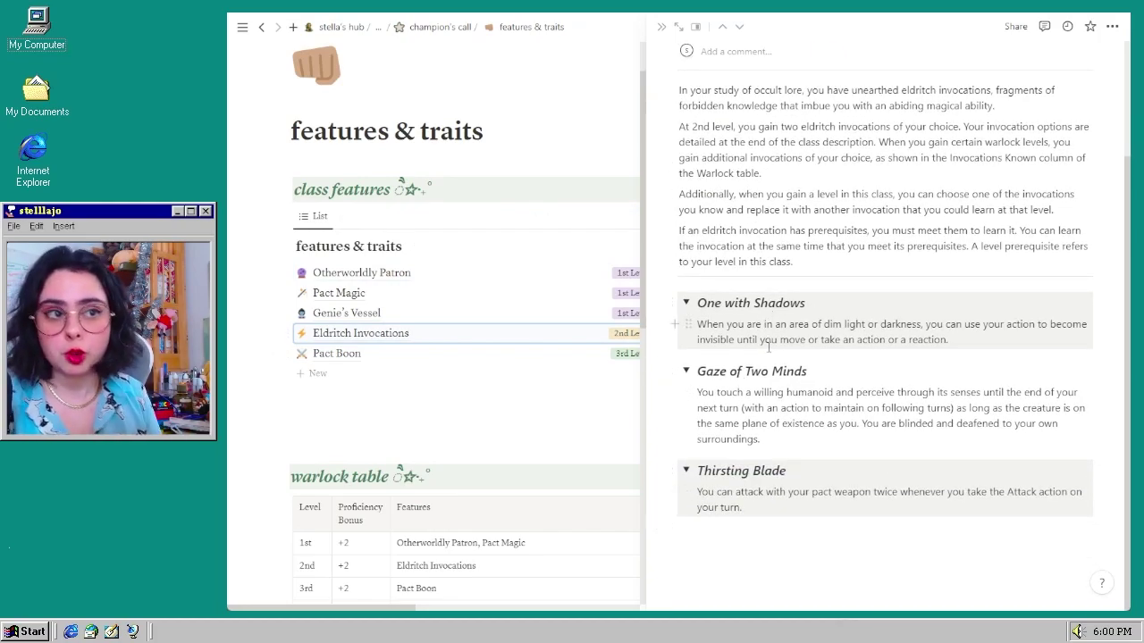
scroll(765, 350, "up", 3)
scroll(765, 350, "down", 3)
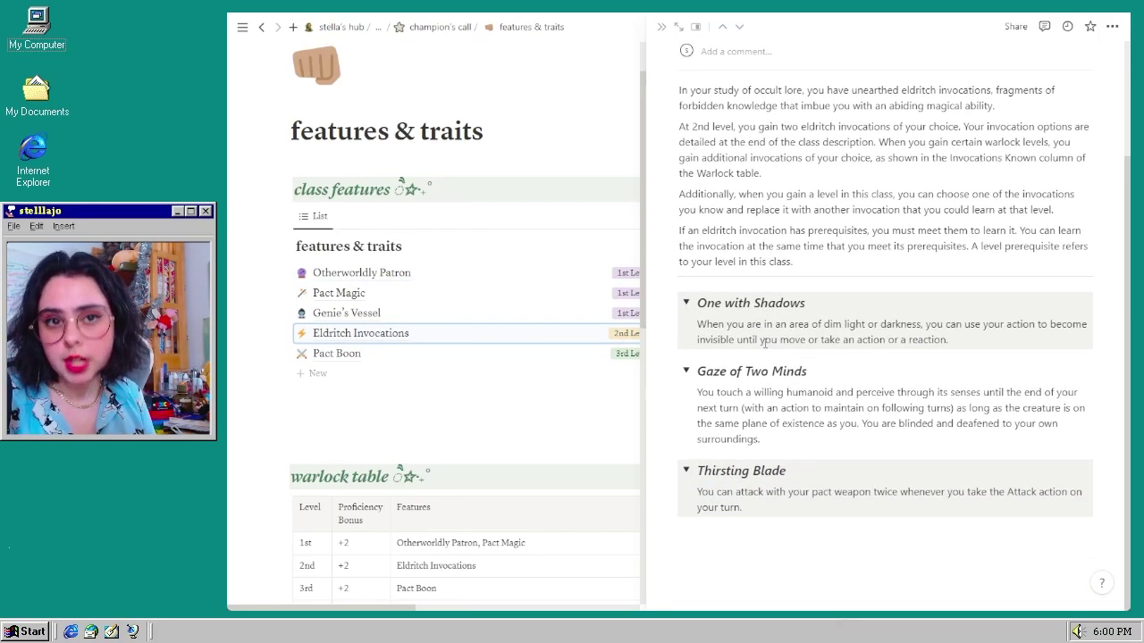
scroll(459, 502, "up", 1)
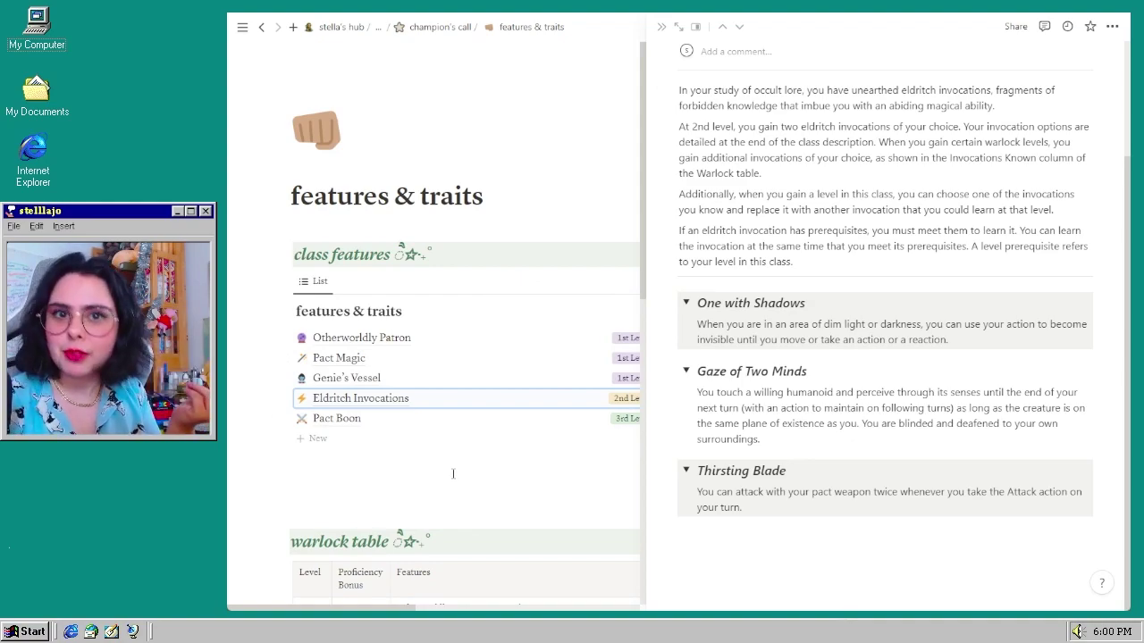
left_click(349, 493)
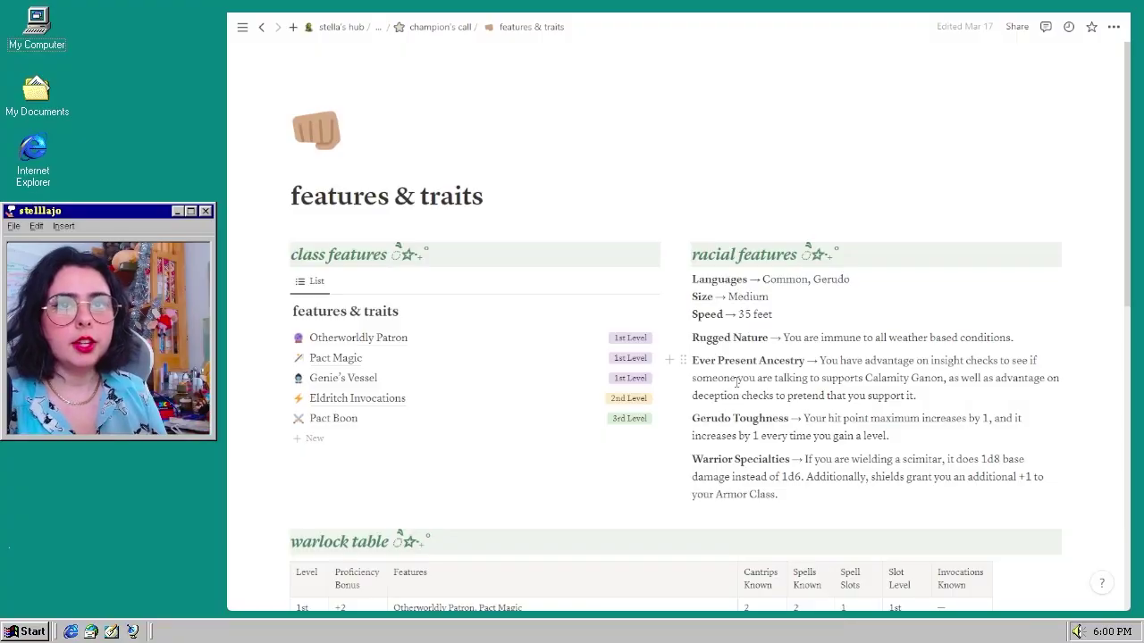
- Look over the warlock table below the class and racial features, and return to the champion's call page
scroll(733, 382, "down", 5)
scroll(733, 382, "down", 2)
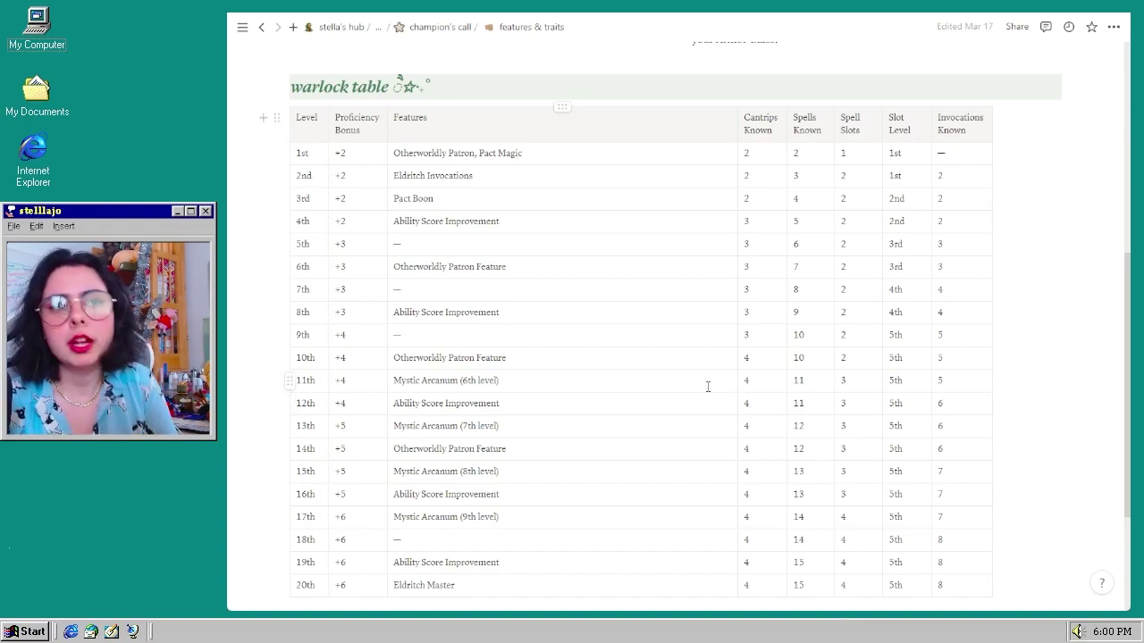
scroll(711, 388, "down", 1)
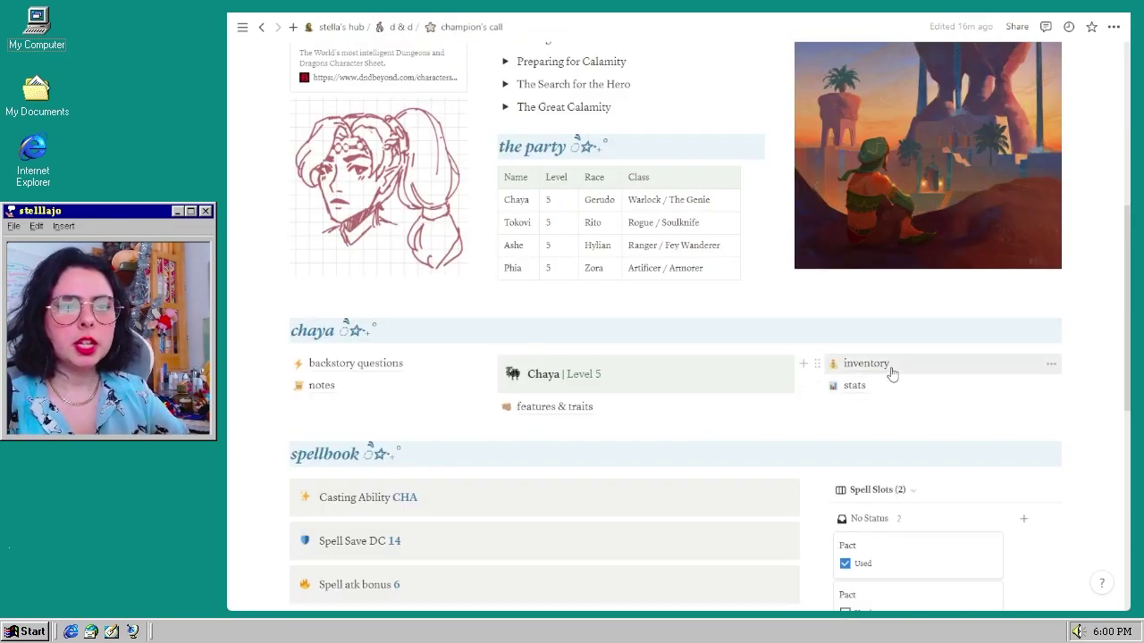
- Open the inventory page, examine the Rupees, Consumables and Items tables, and return to the champion's call page
left_click(889, 376)
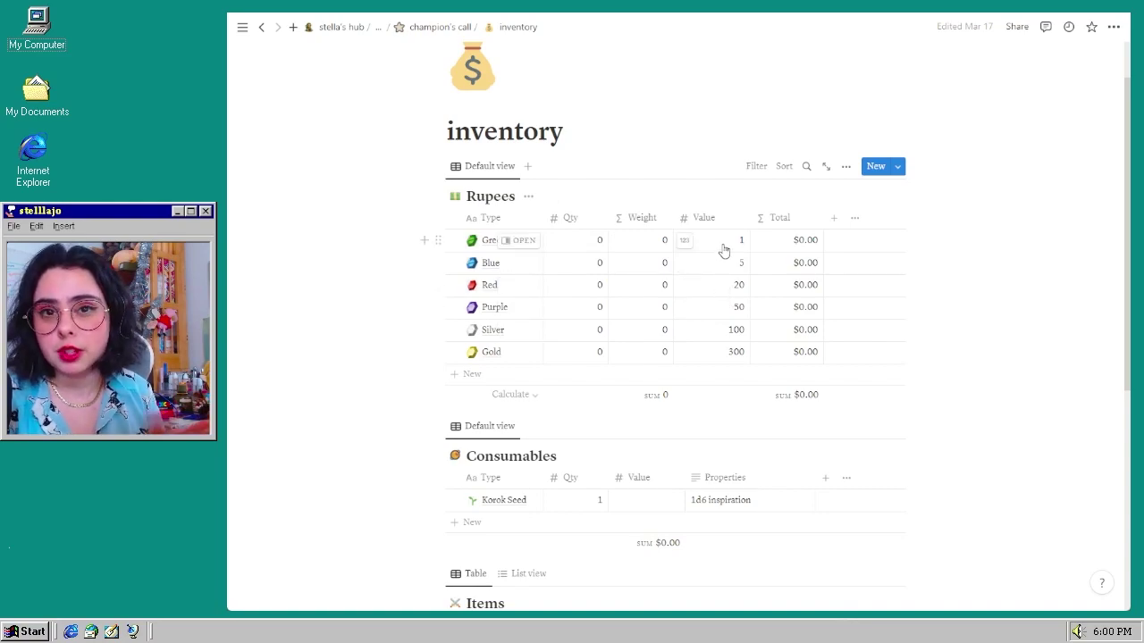
scroll(723, 255, "down", 3)
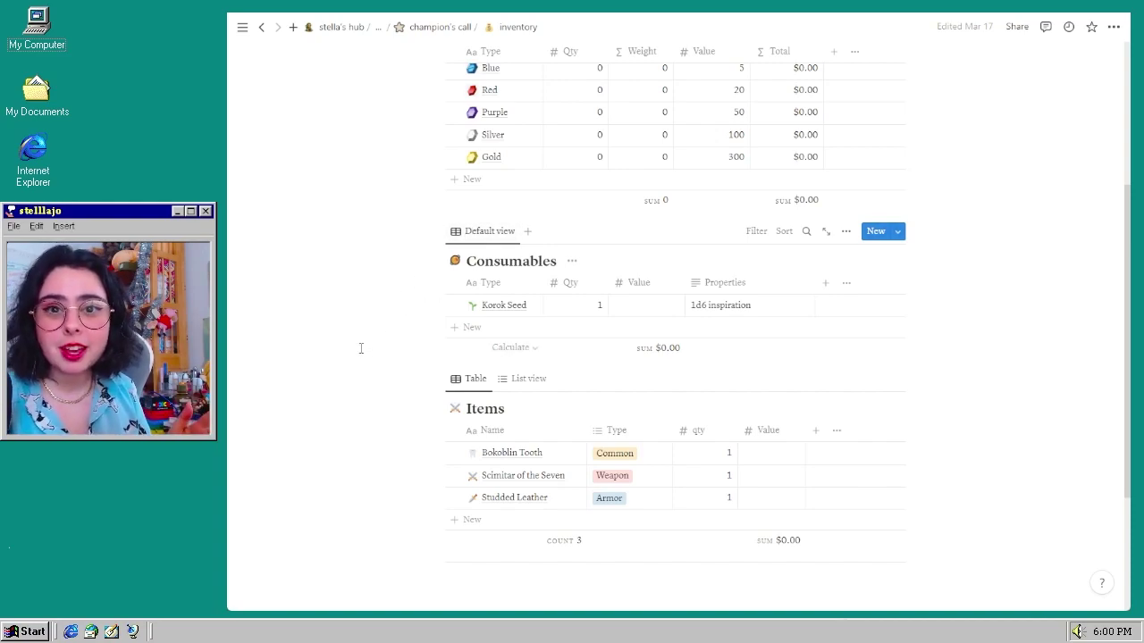
scroll(361, 348, "down", 1)
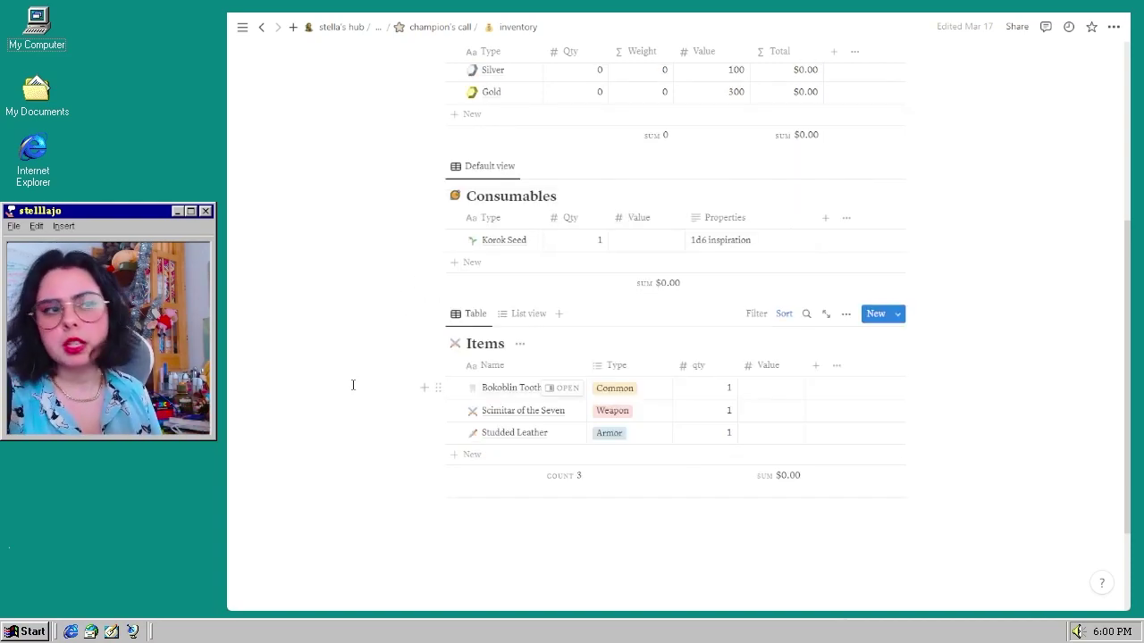
scroll(345, 393, "up", 1)
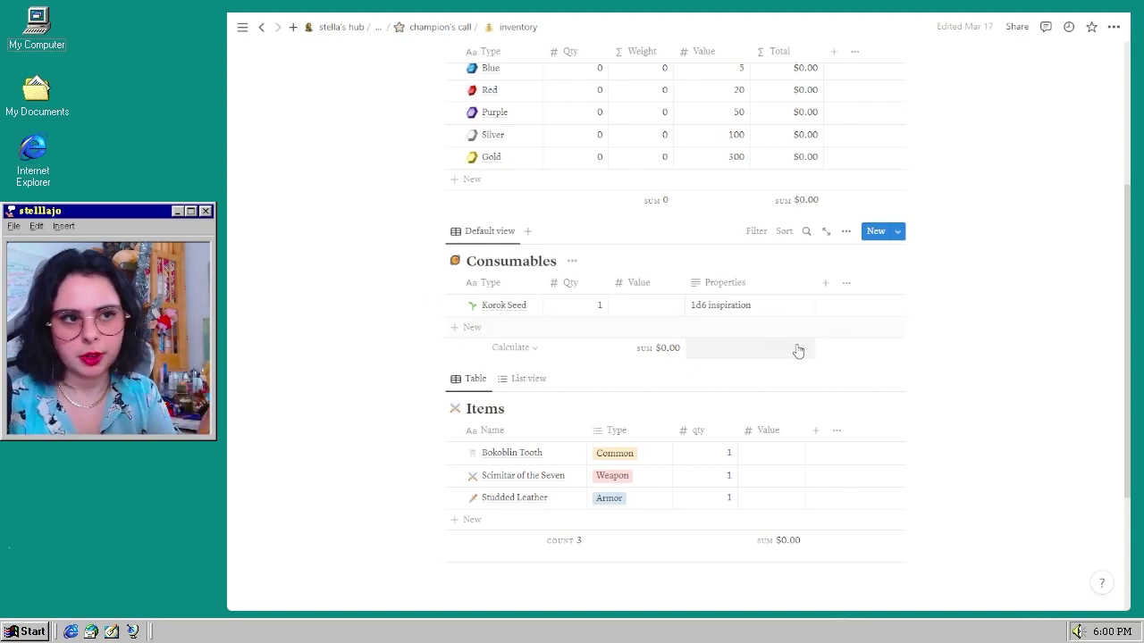
scroll(1004, 476, "down", 1)
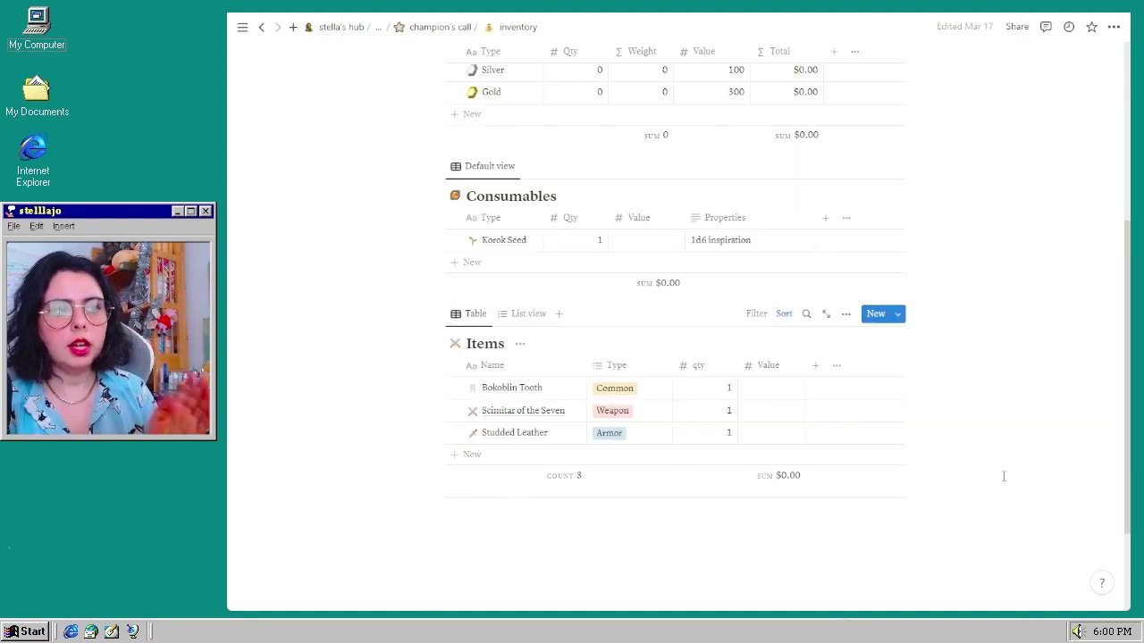
left_click(657, 394)
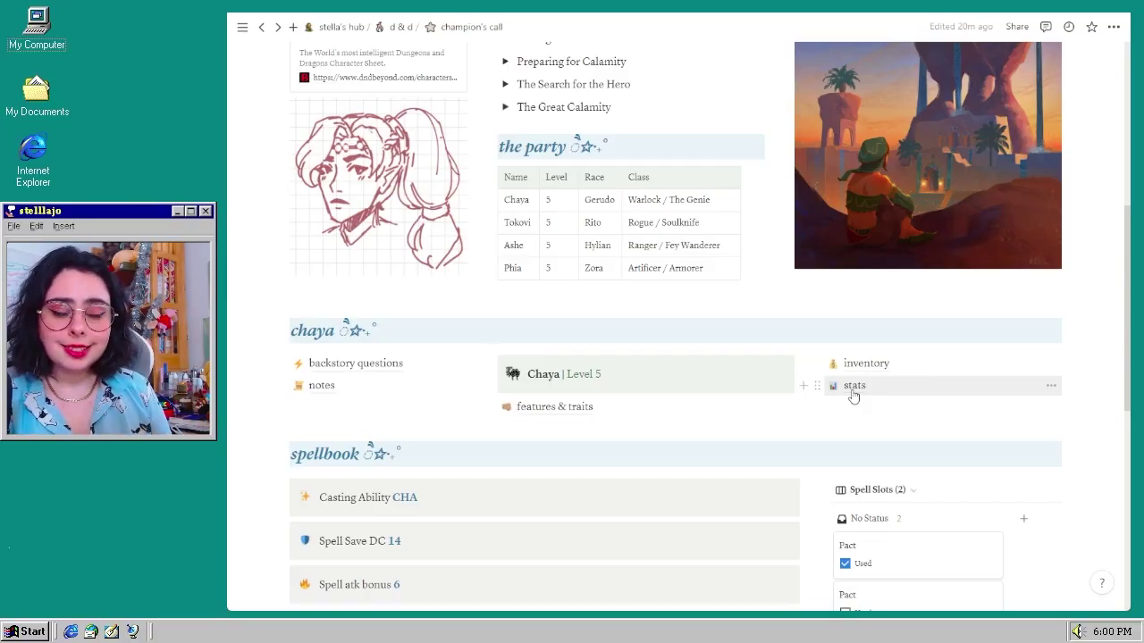
- Open the stats page and look over the callouts and the Stats, Saving Throws and Skills blocks
left_click(853, 387)
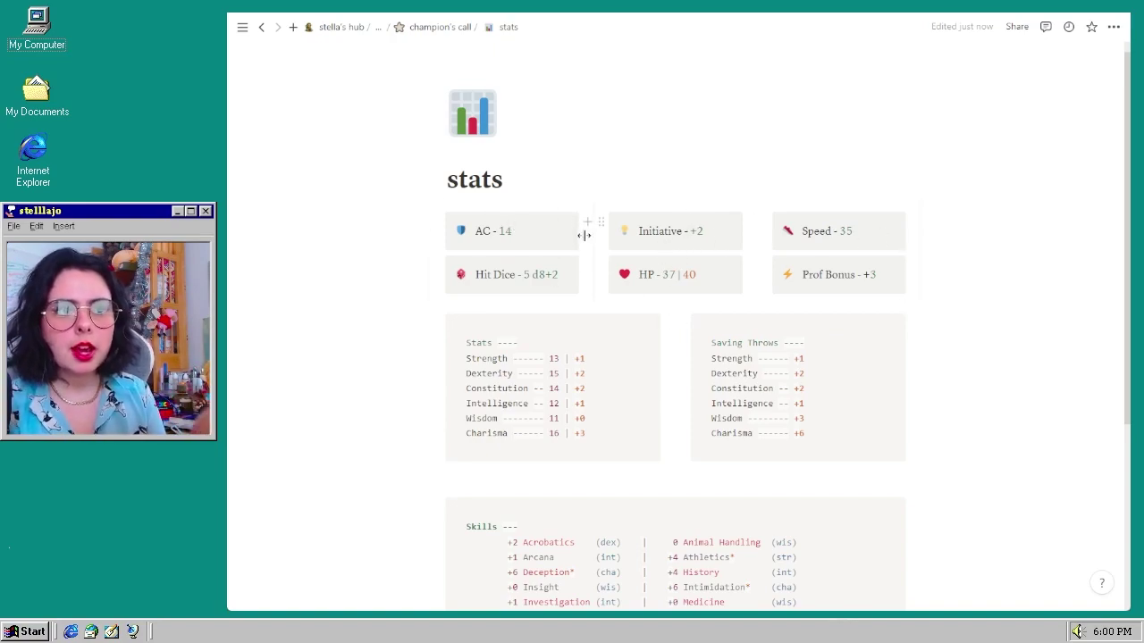
scroll(617, 236, "down", 1)
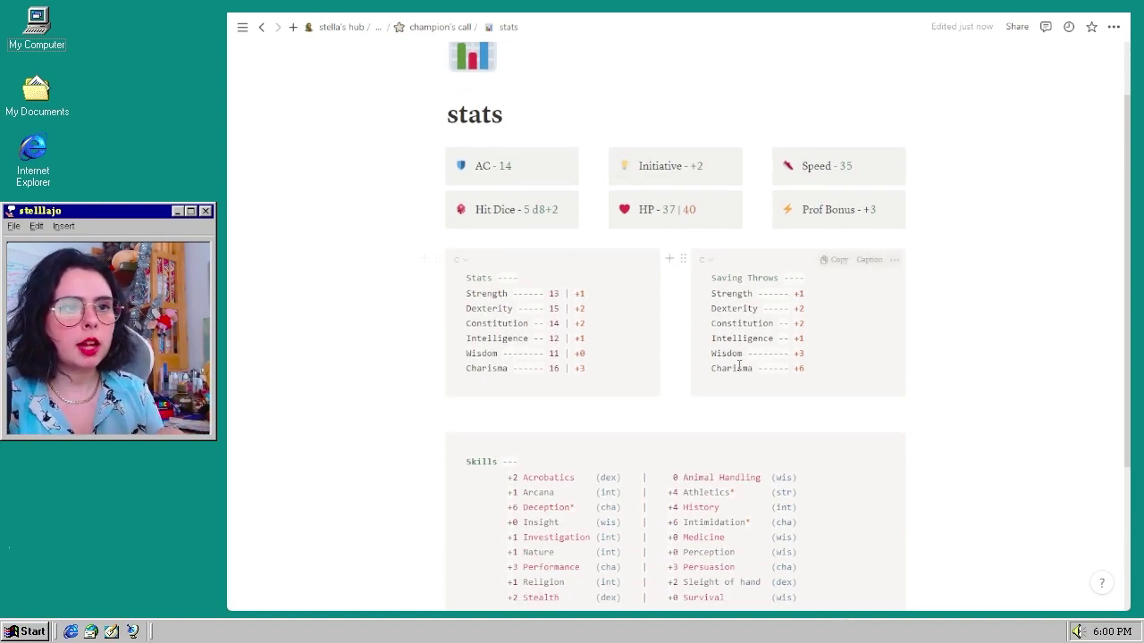
scroll(617, 403, "down", 2)
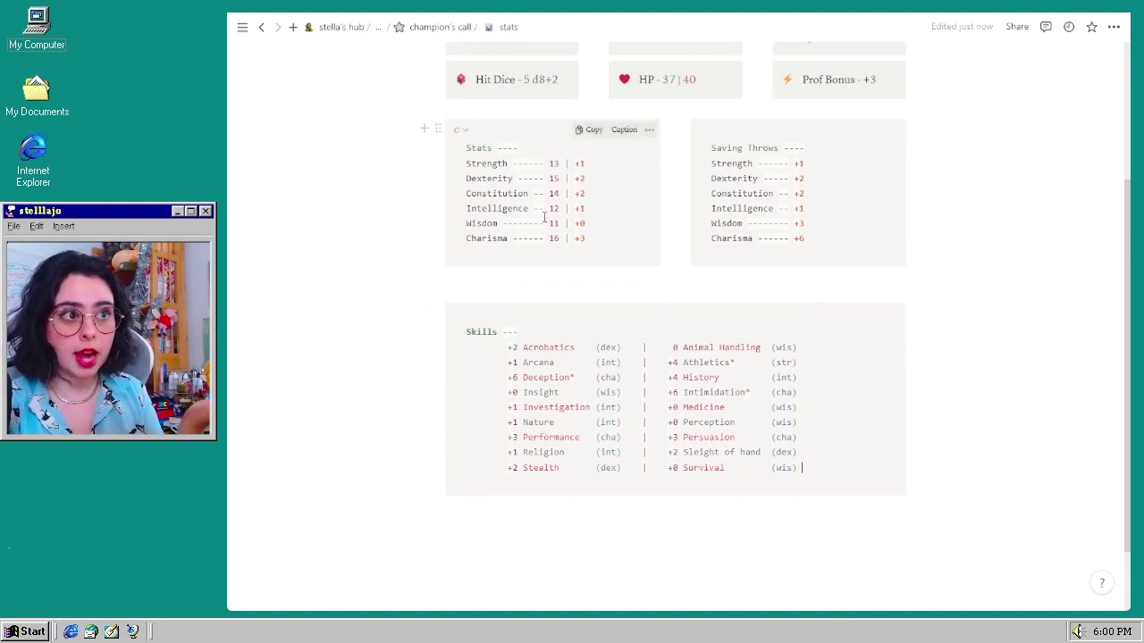
- Enter /code beneath the Skills block to bring up the Code block option, and discard the entered text
scroll(531, 479, "down", 1)
left_click(531, 479)
type("/code")
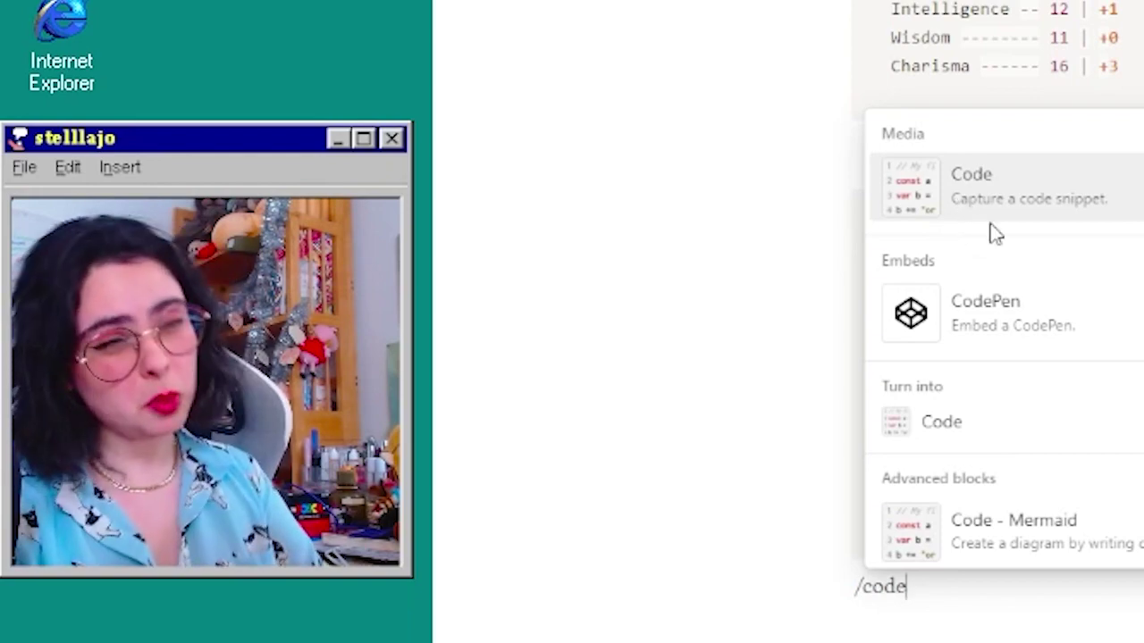
left_click(1056, 634)
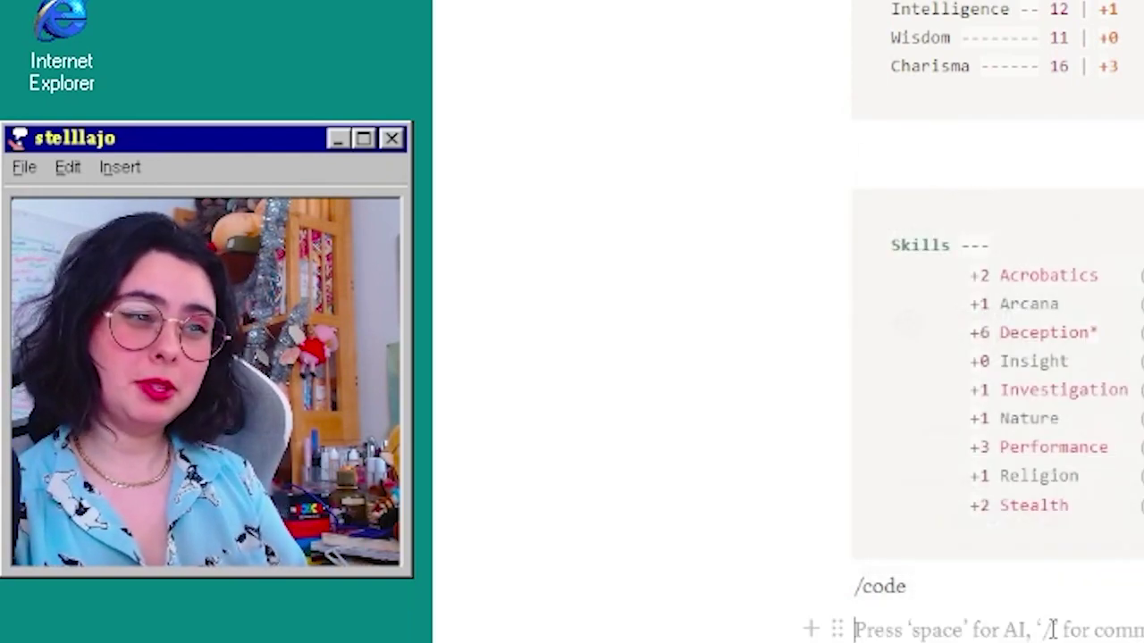
left_click_drag(895, 606, 784, 597)
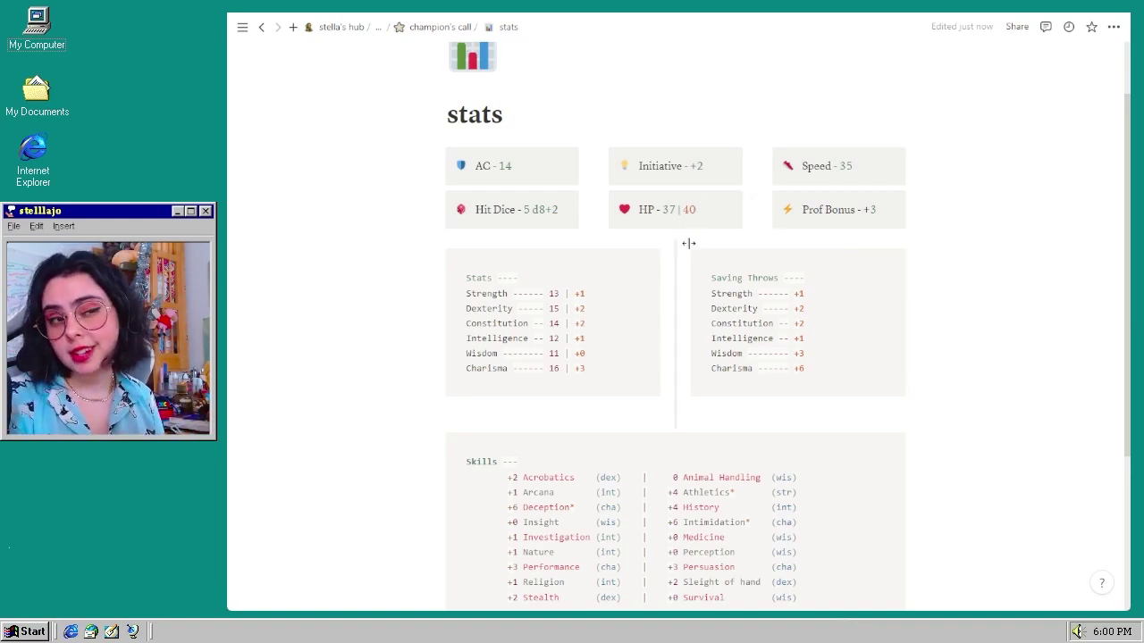
- Return to the champion's call page, look it over, and open the champion's call (to share uwu) page
scroll(680, 246, "down", 3)
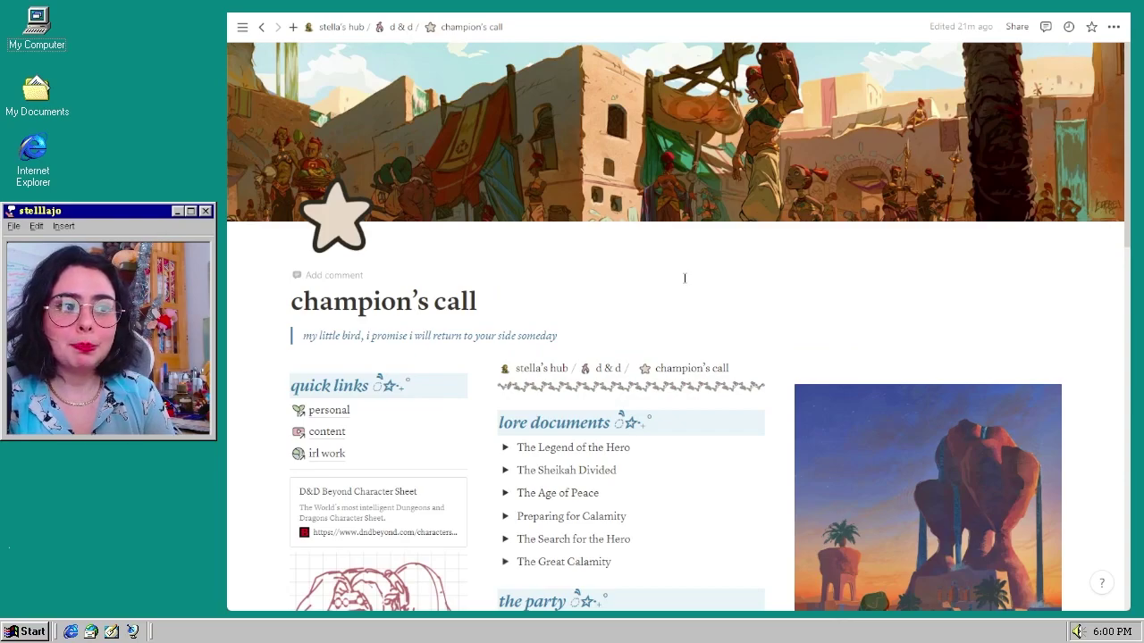
scroll(683, 280, "down", 7)
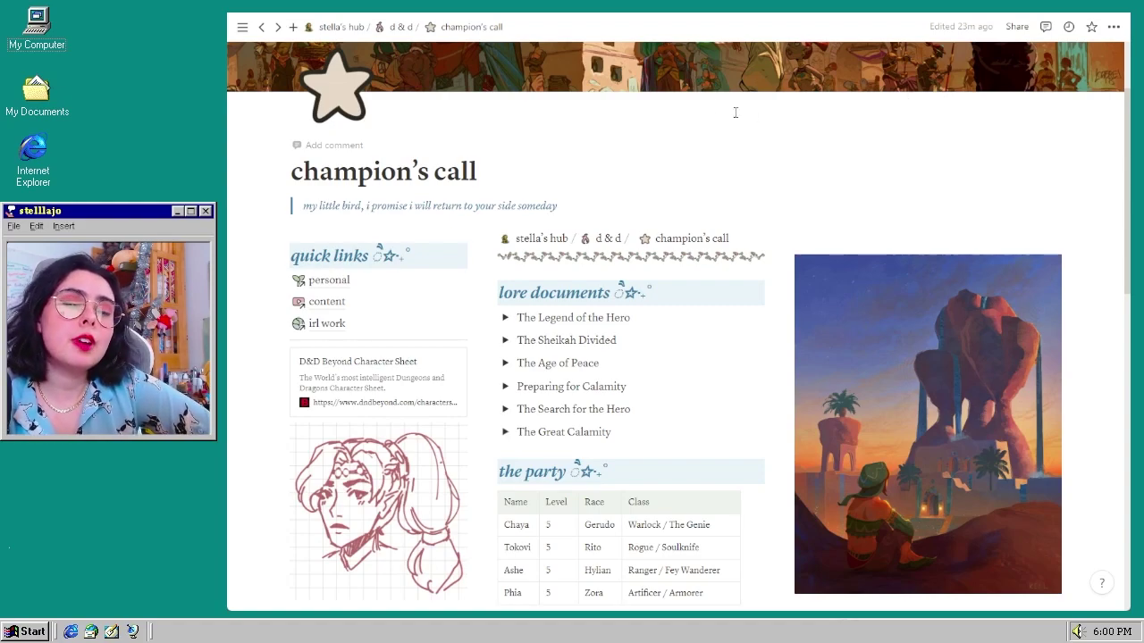
mouse_move(234, 179)
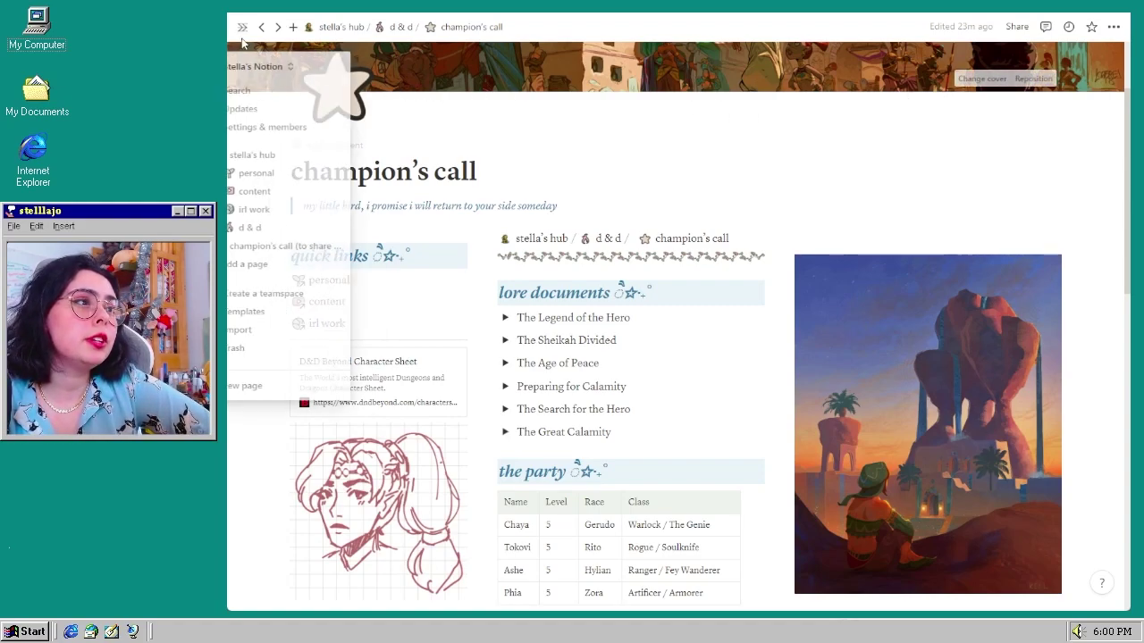
left_click(281, 248)
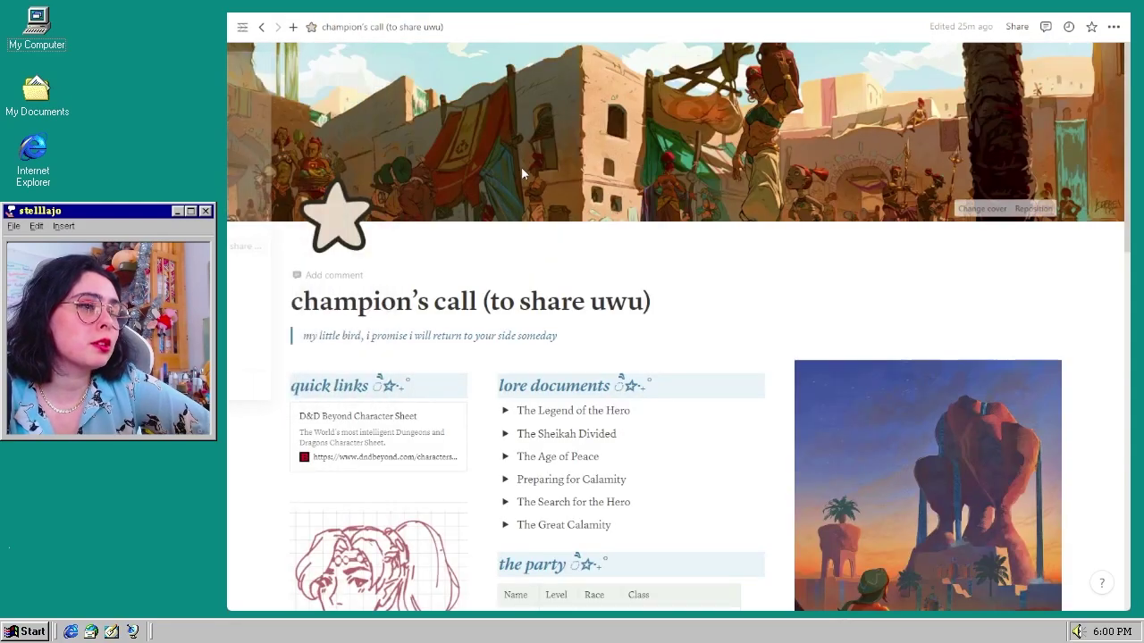